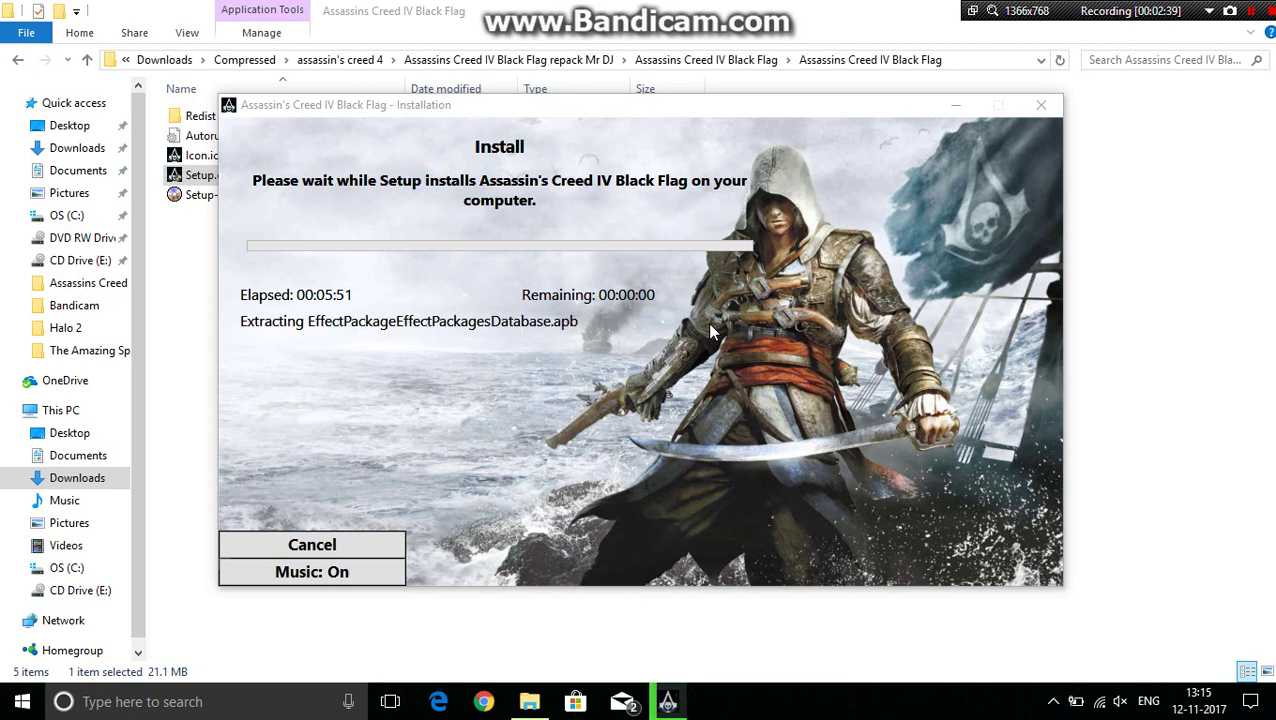
click(292, 339)
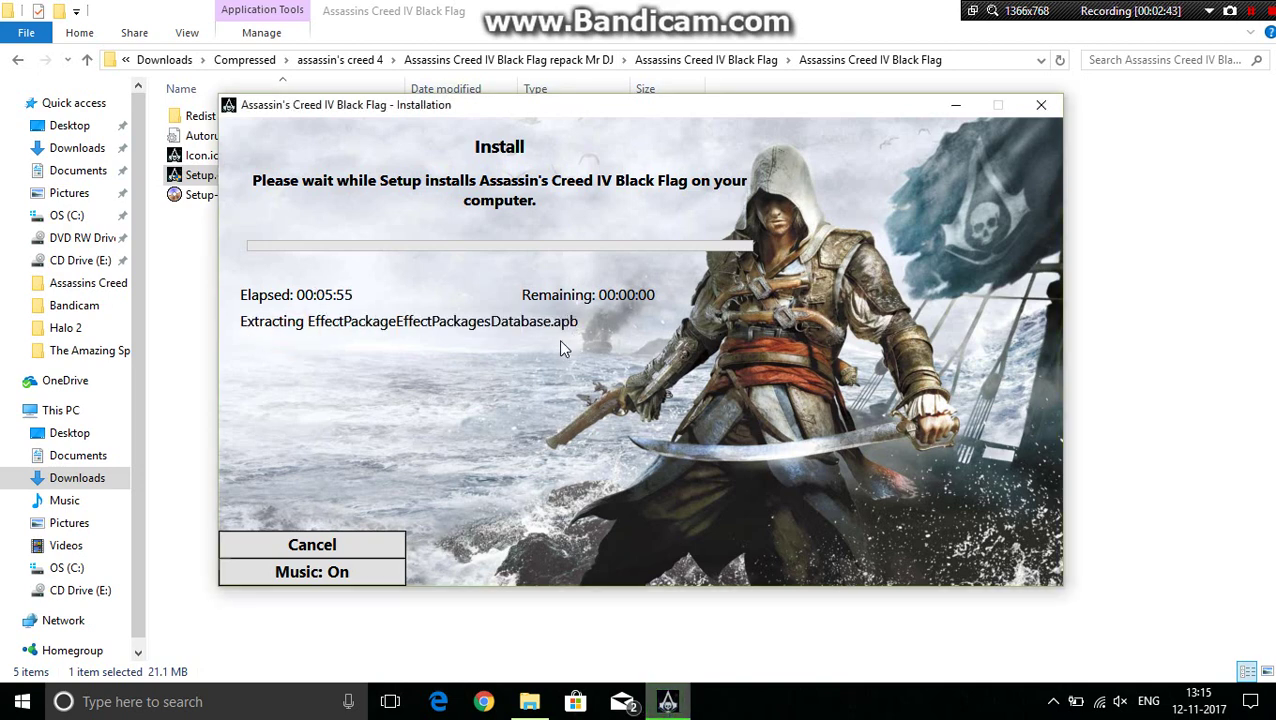
click(539, 322)
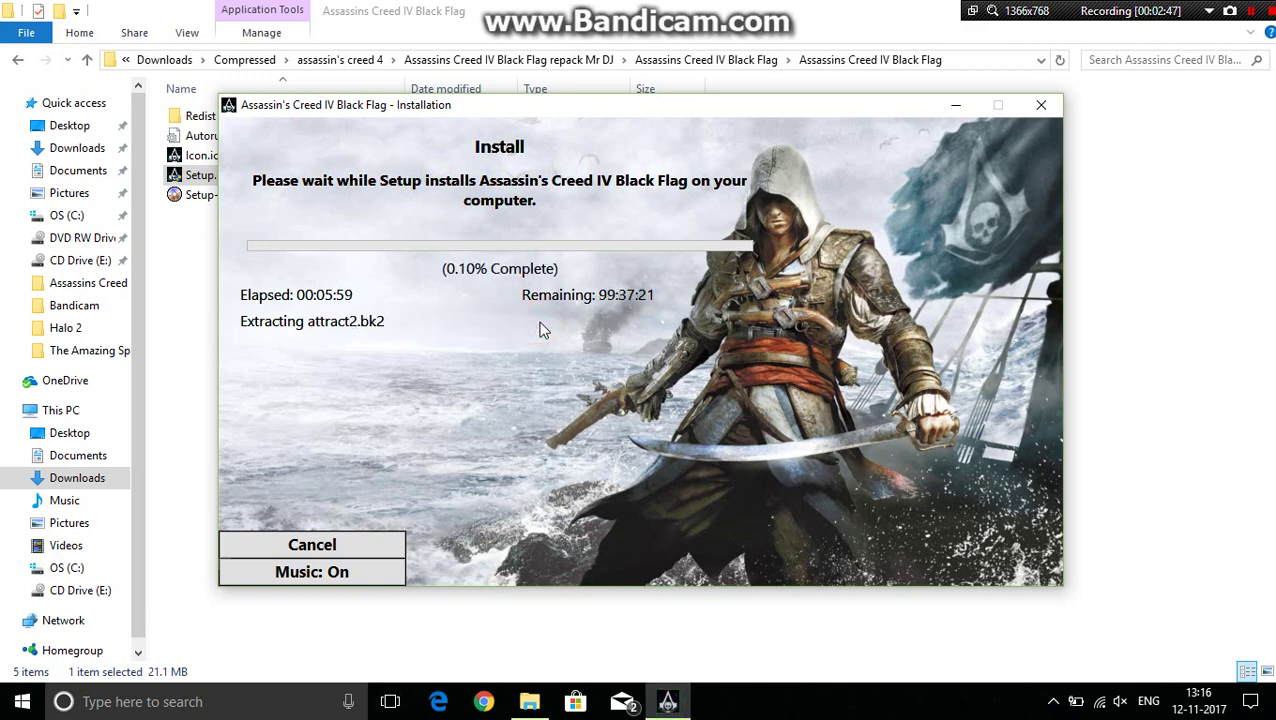
click(537, 323)
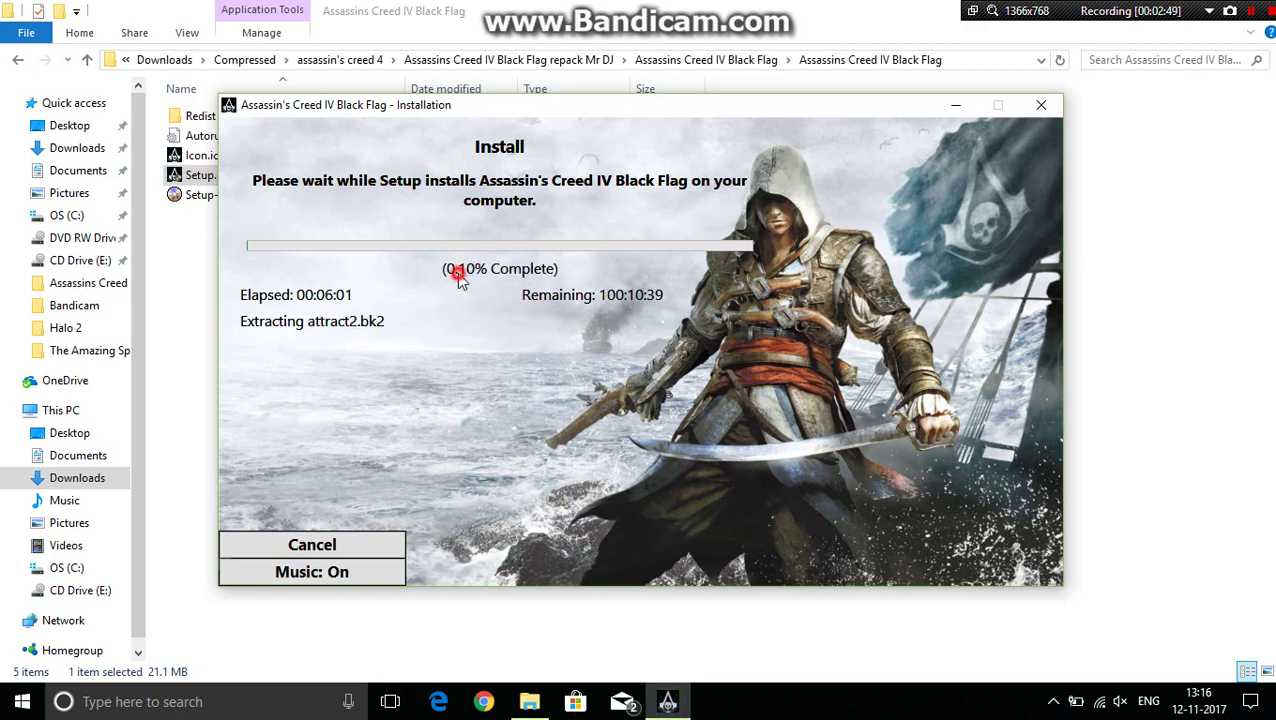
click(467, 346)
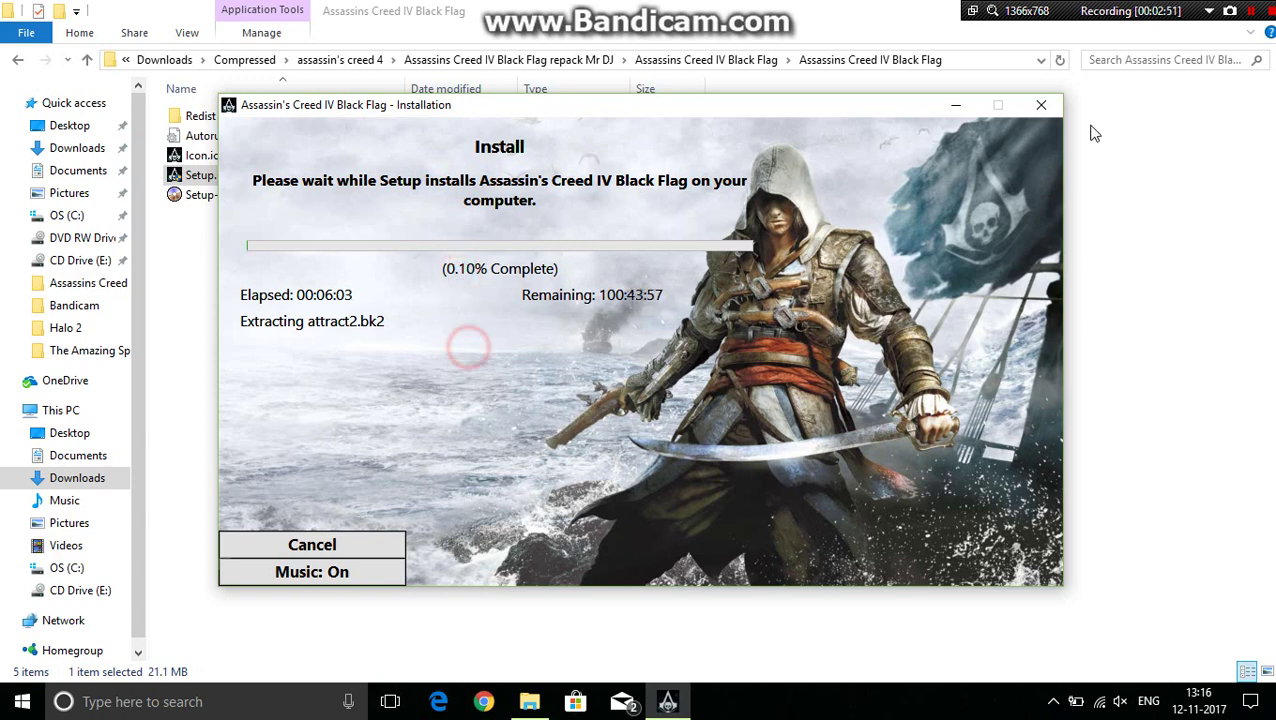
click(1253, 14)
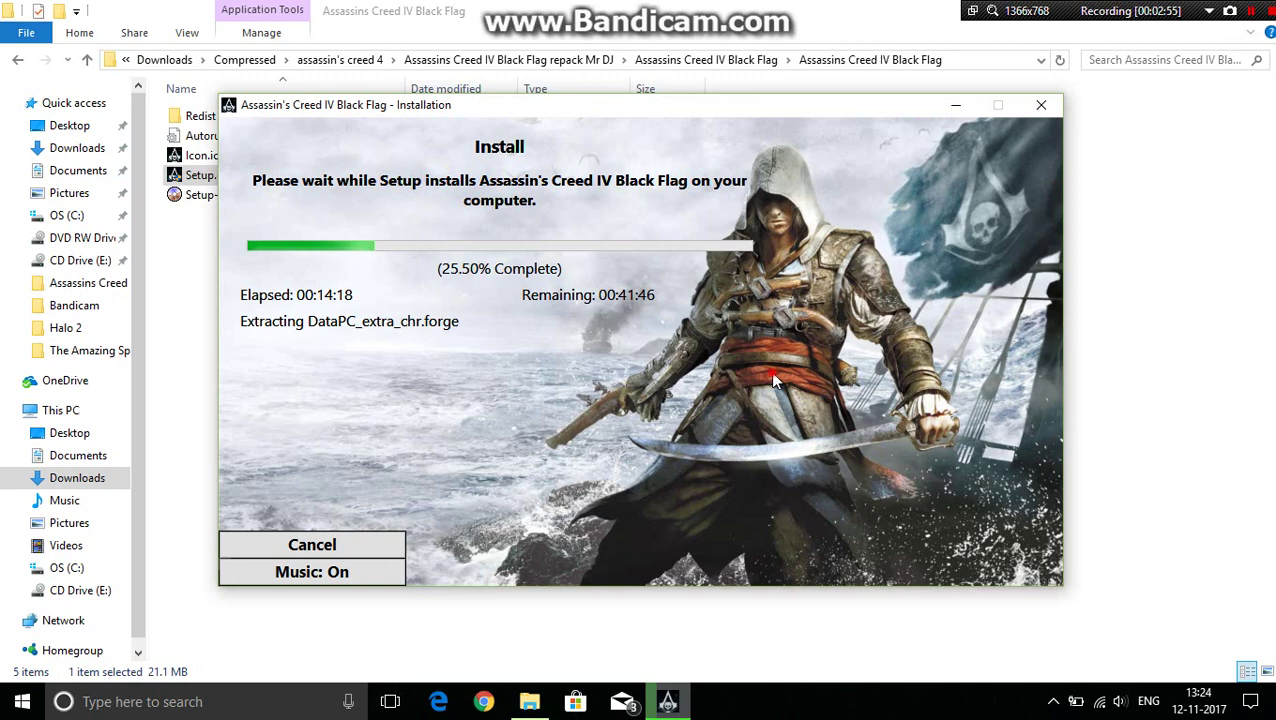
click(773, 378)
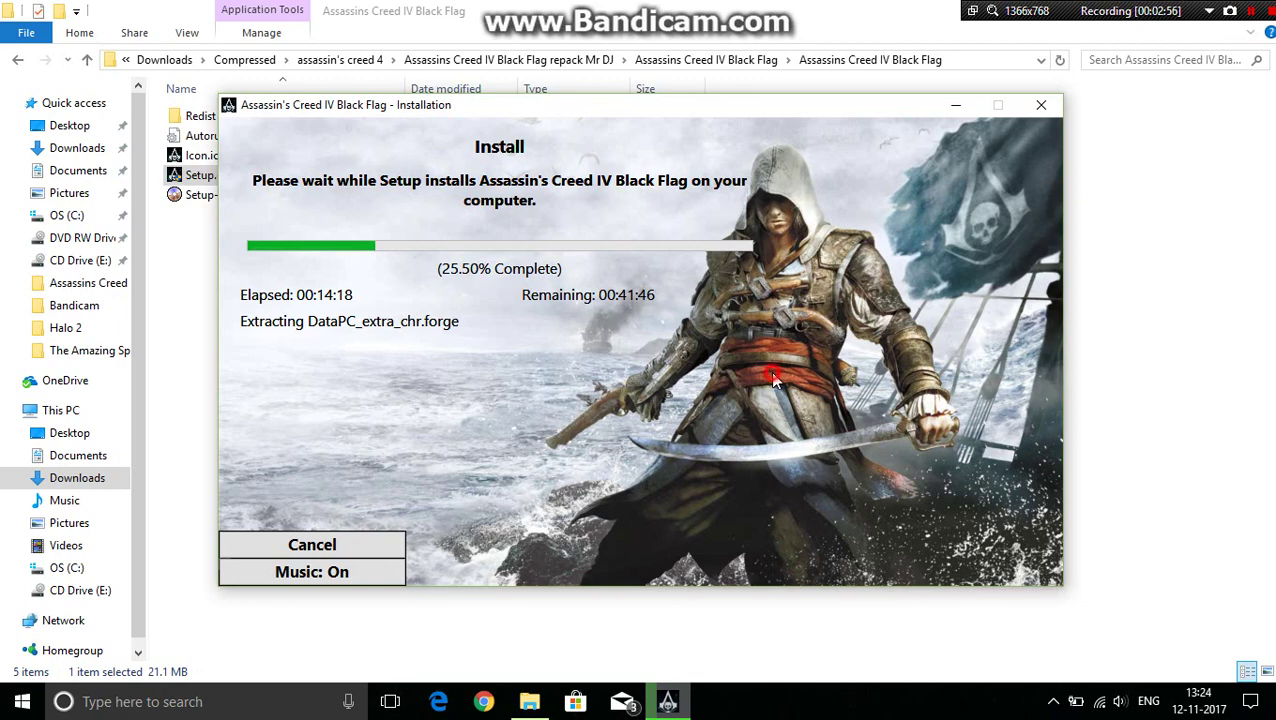
click(1251, 11)
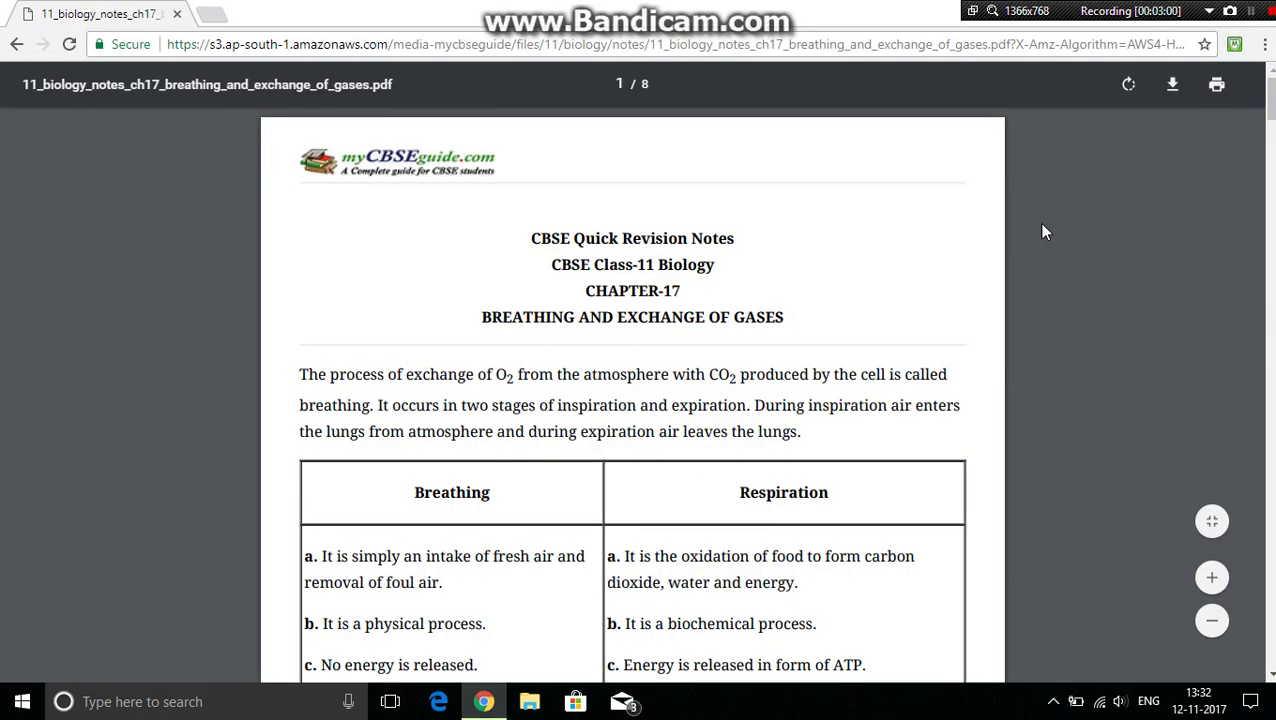
key(alt+Tab)
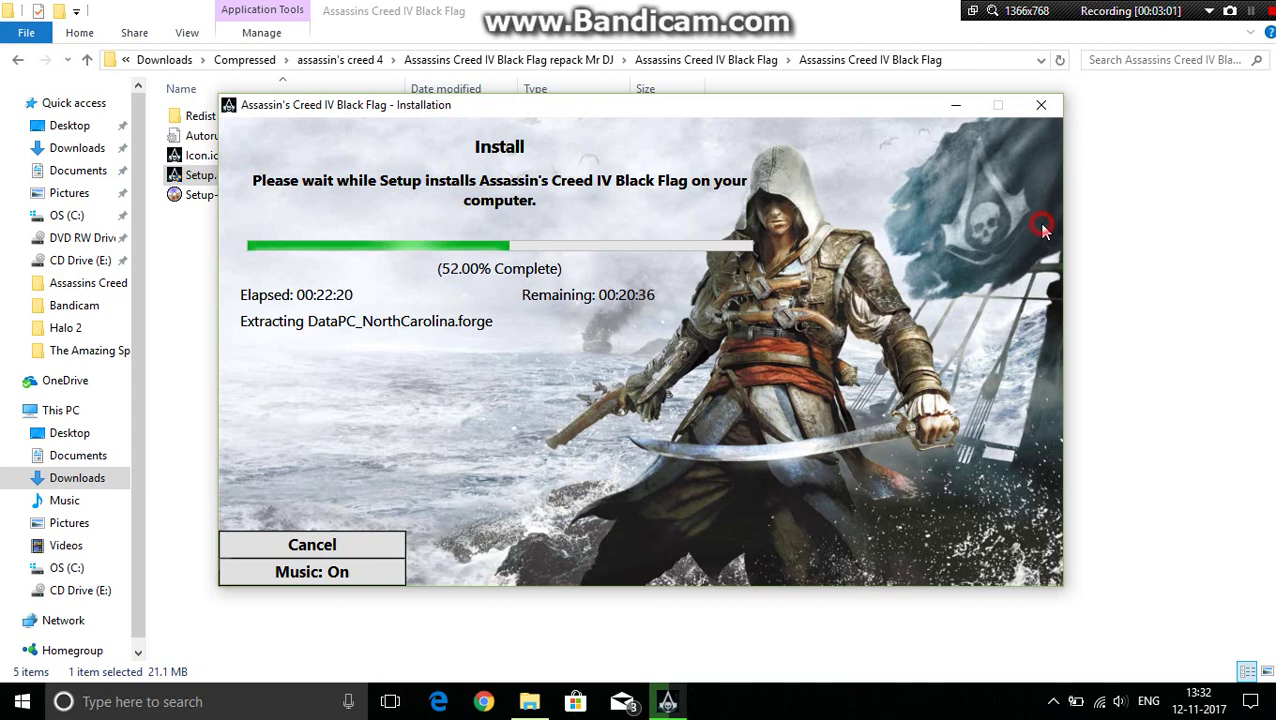
click(1251, 11)
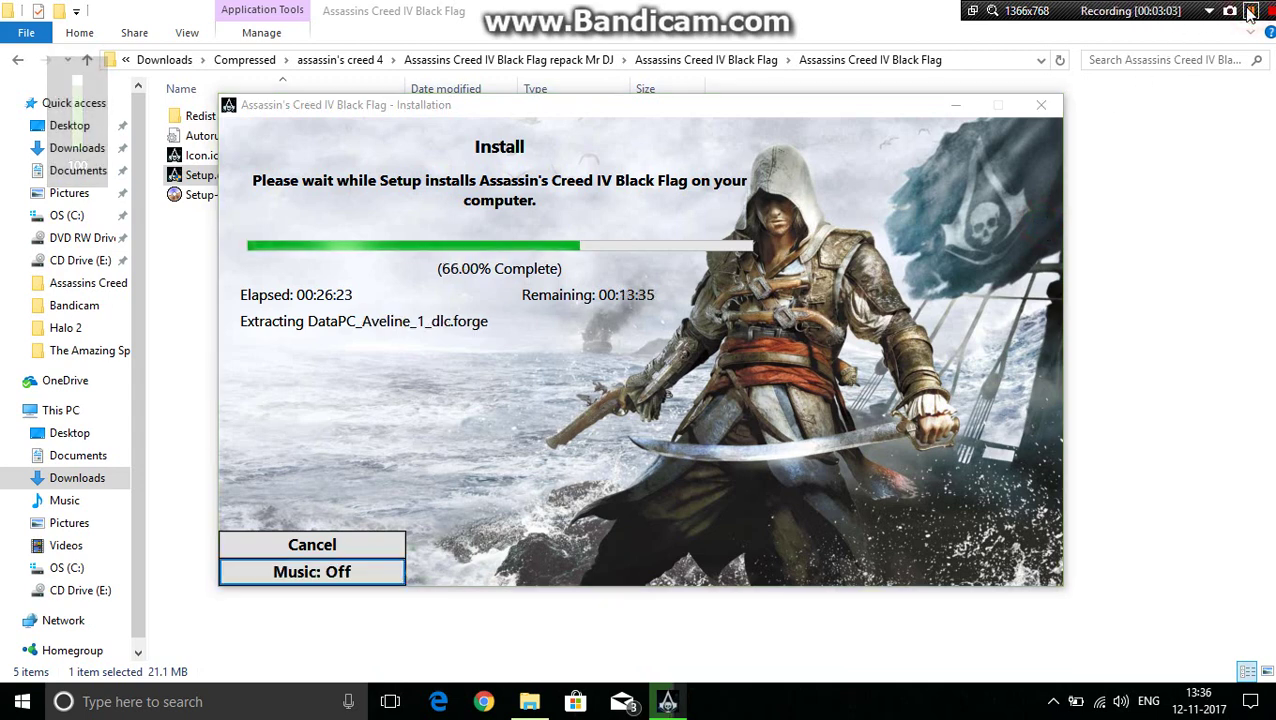
click(1251, 11)
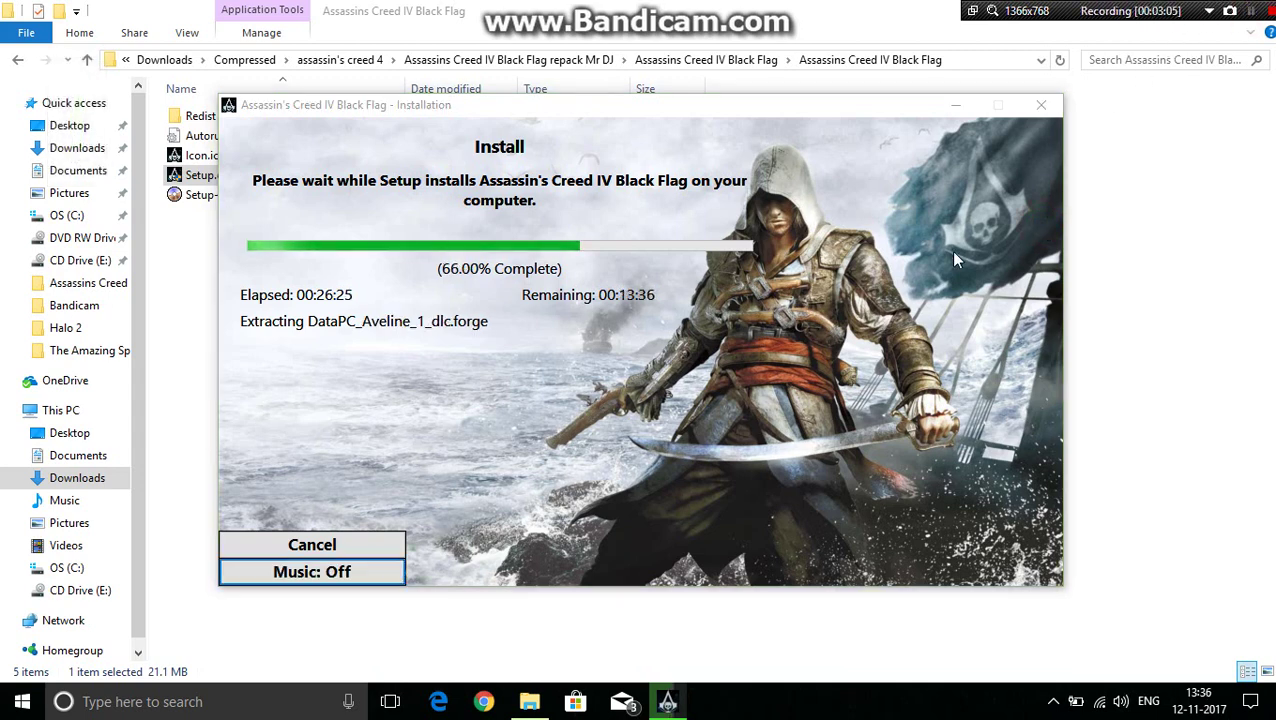
click(950, 250)
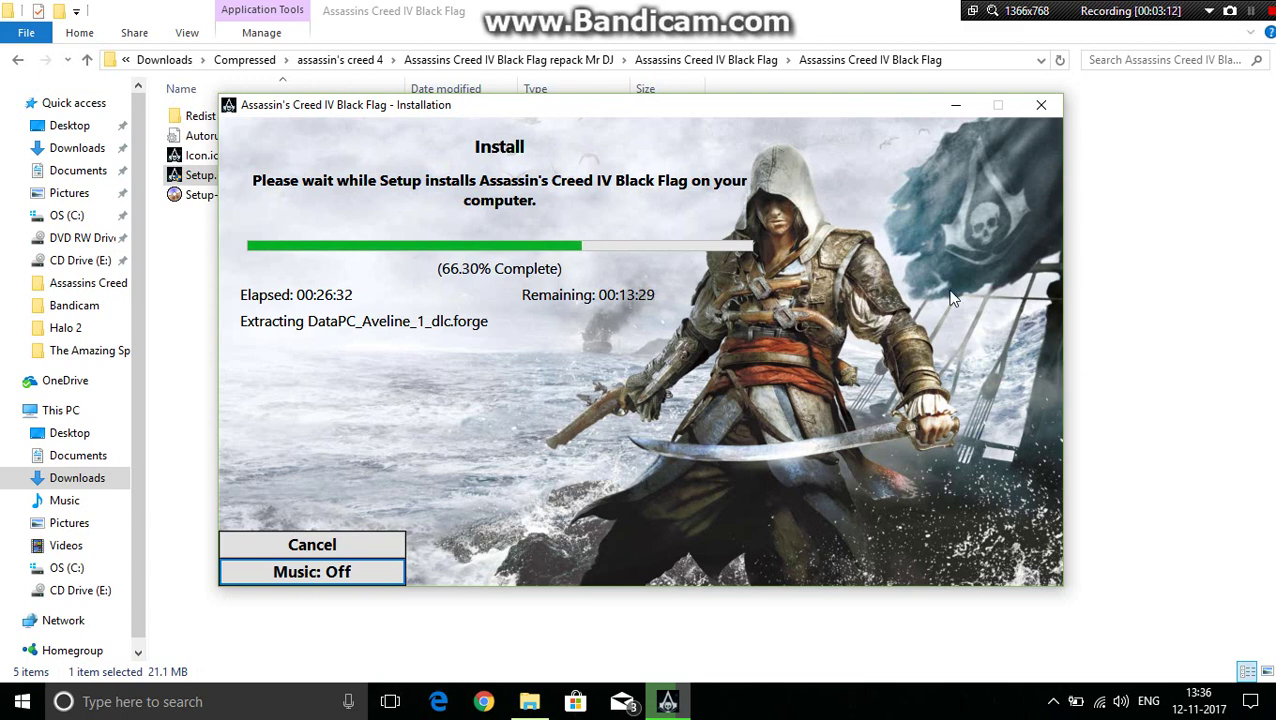
click(1251, 11)
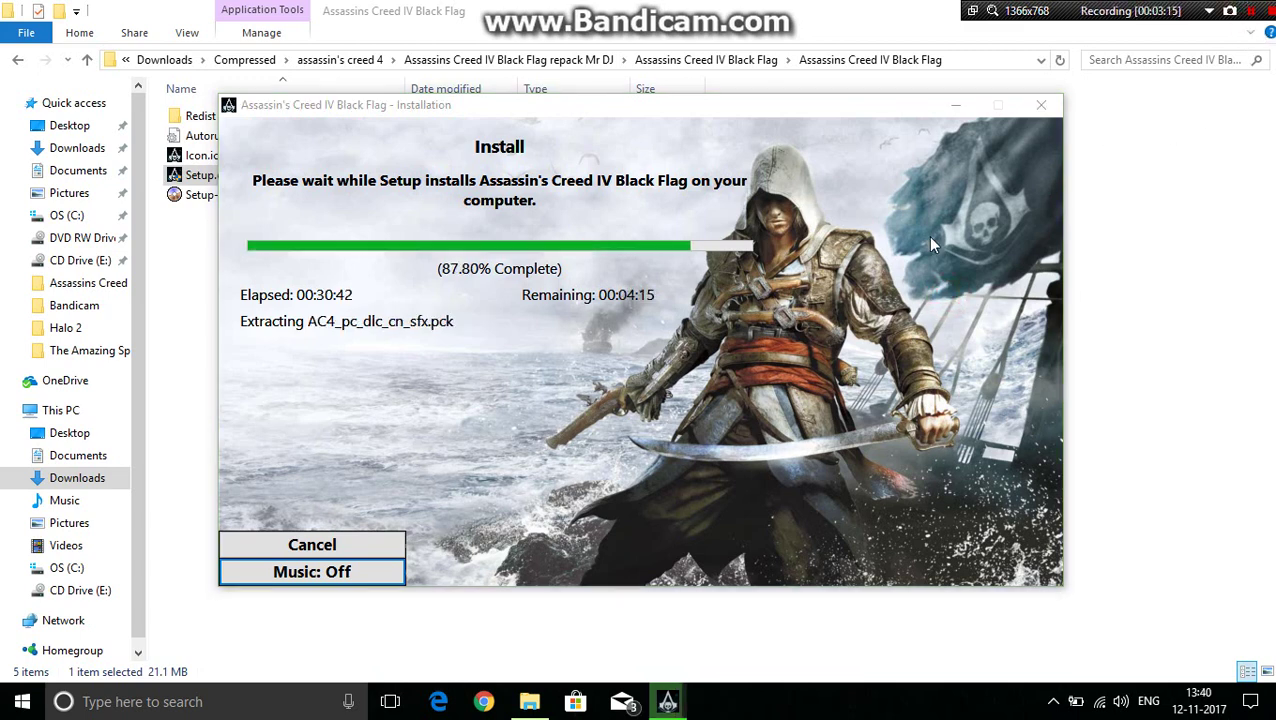
click(884, 257)
click(884, 257)
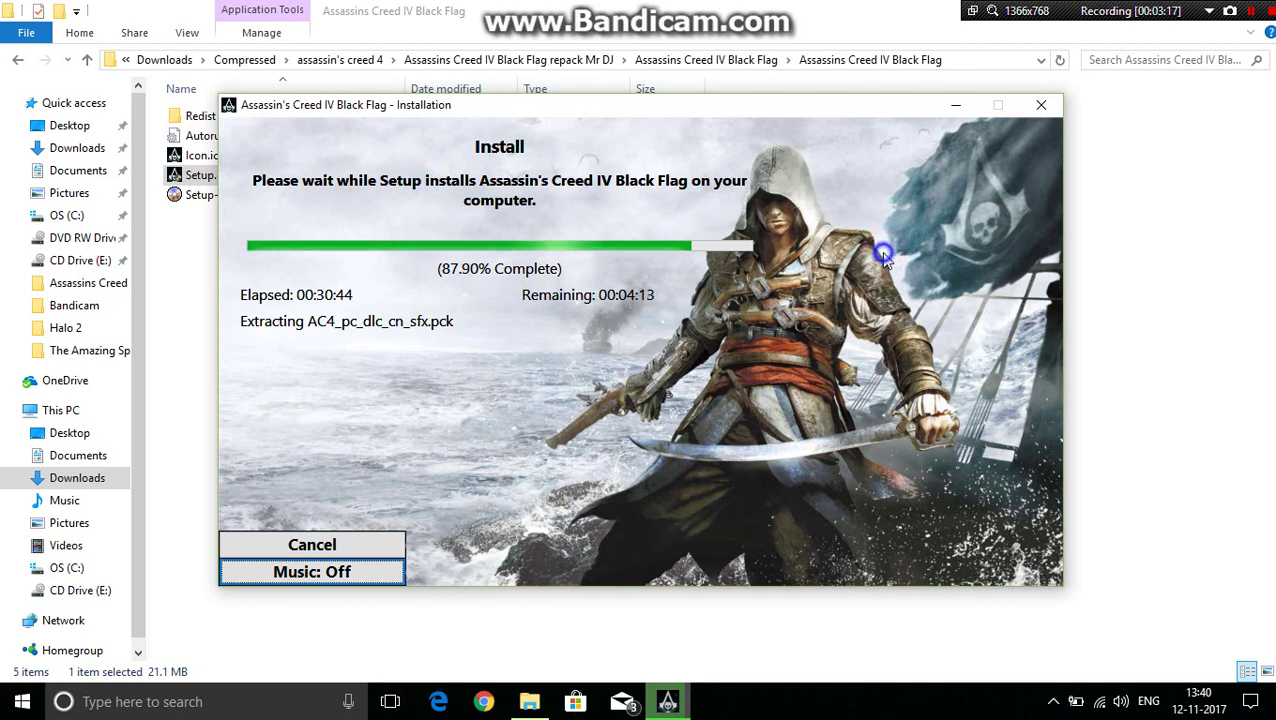
click(884, 257)
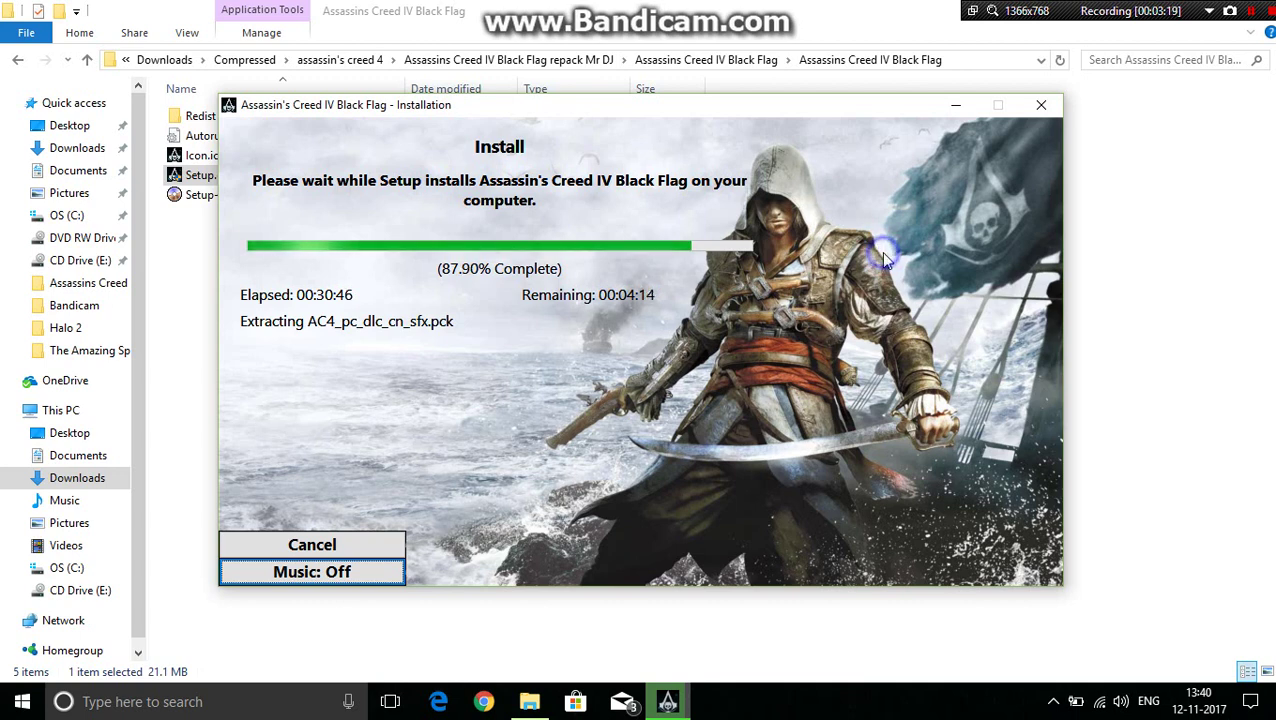
click(884, 257)
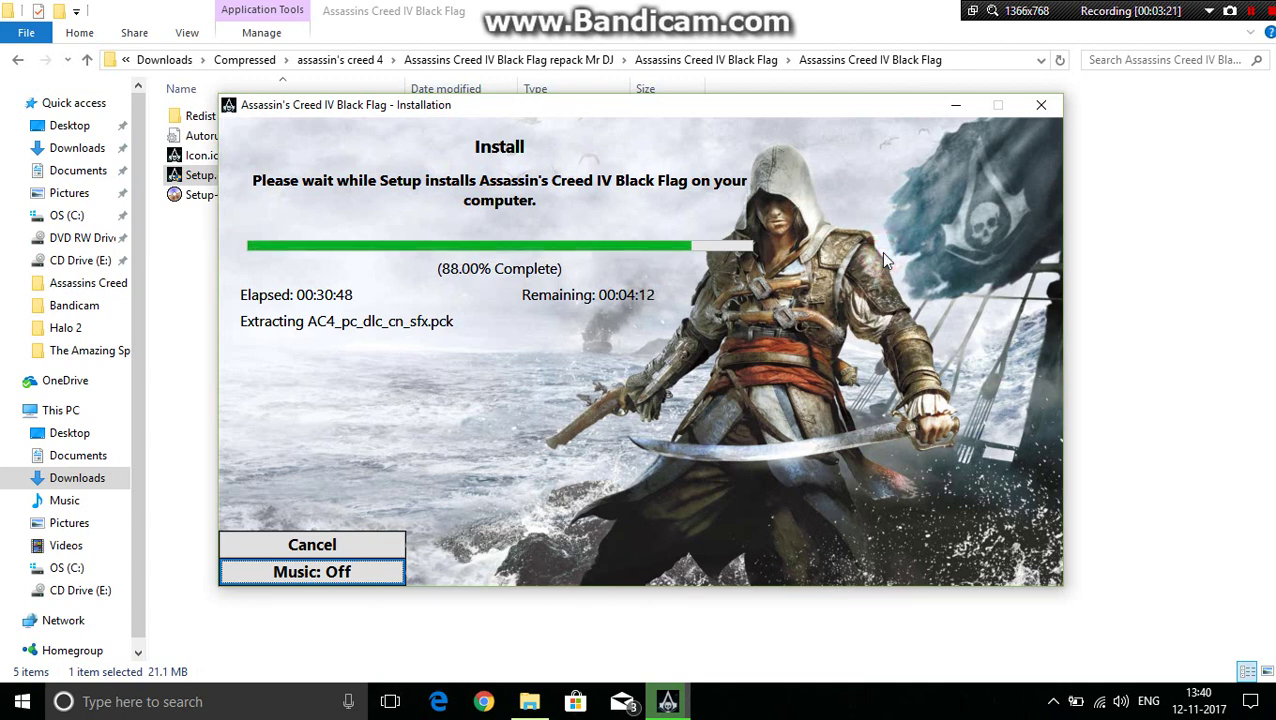
right_click(884, 257)
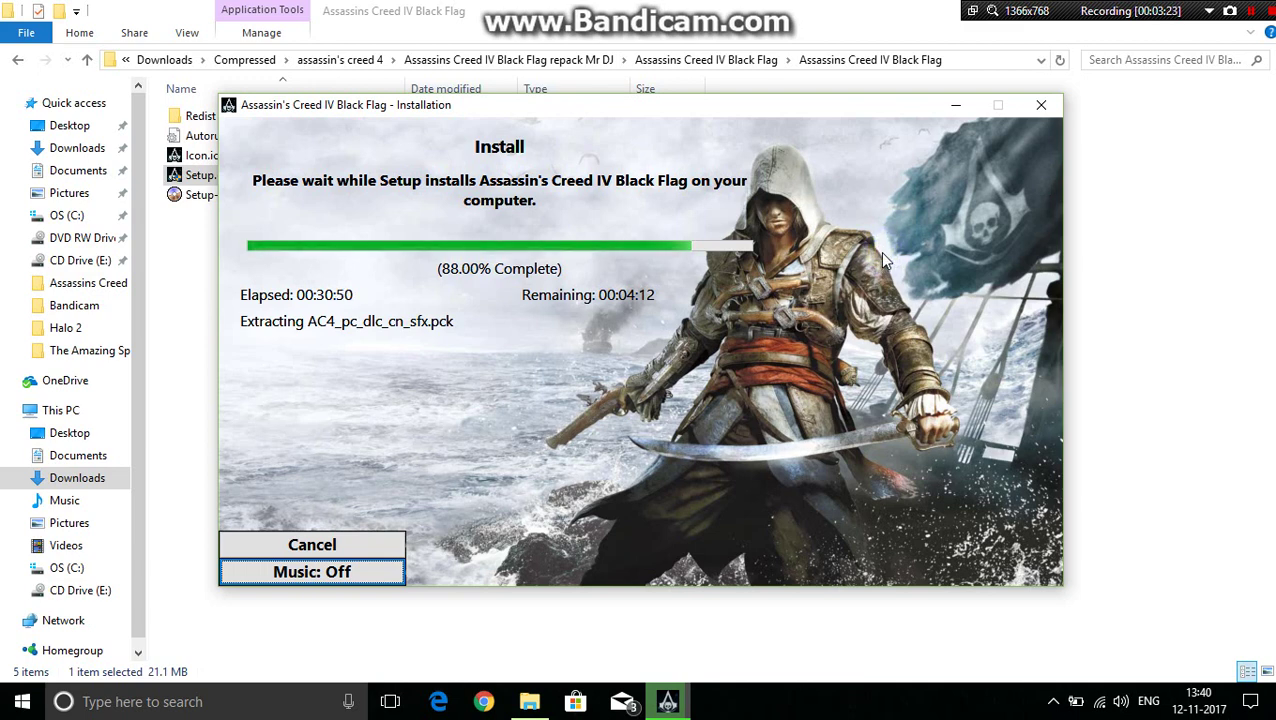
click(884, 257)
right_click(884, 258)
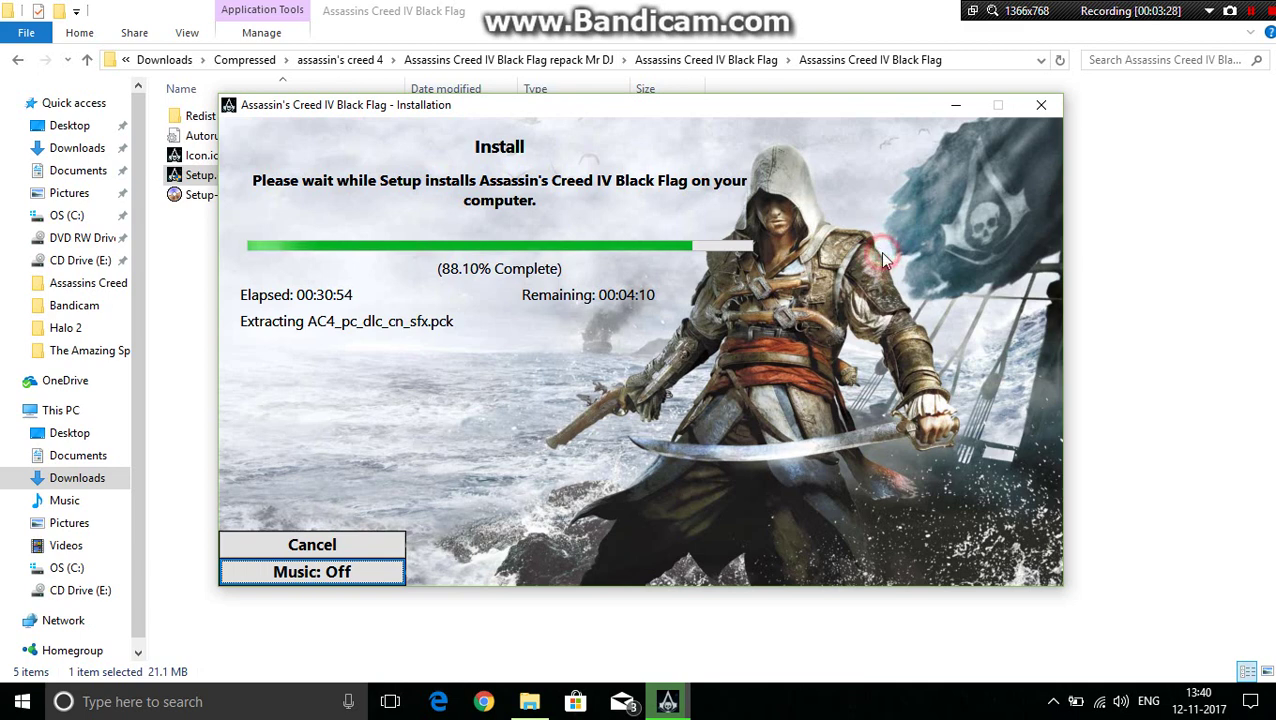
click(1251, 12)
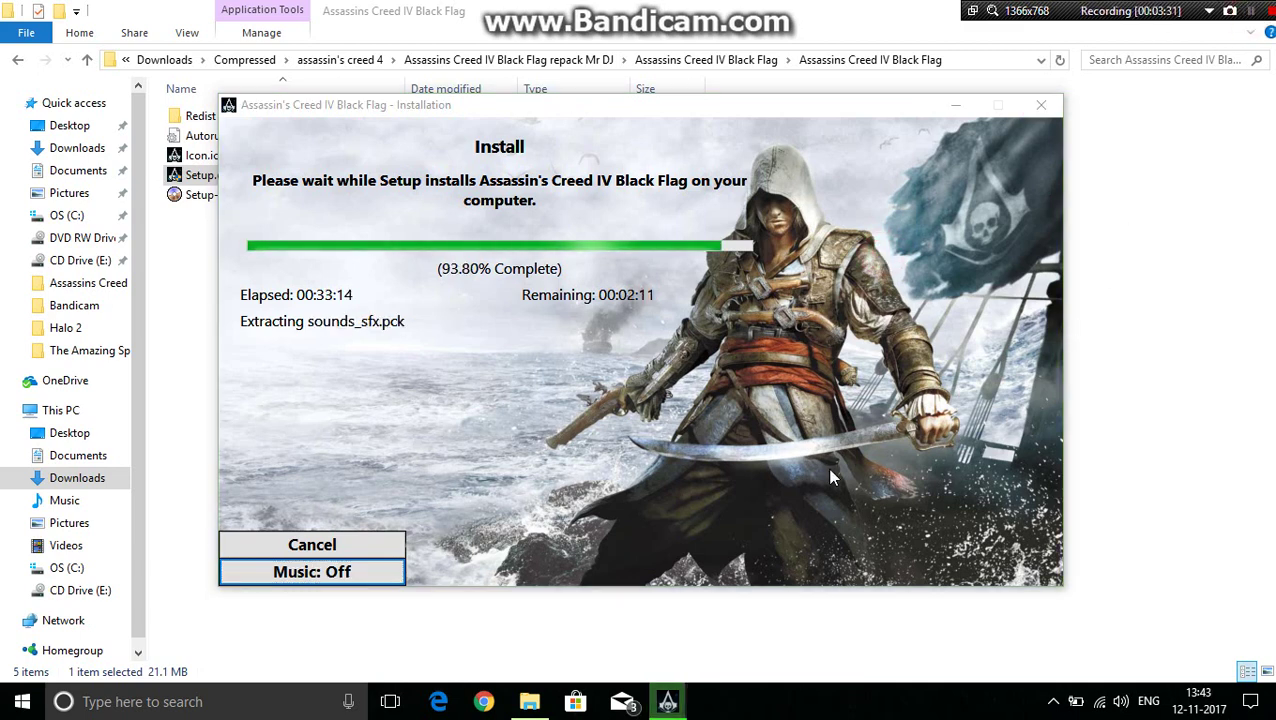
click(613, 300)
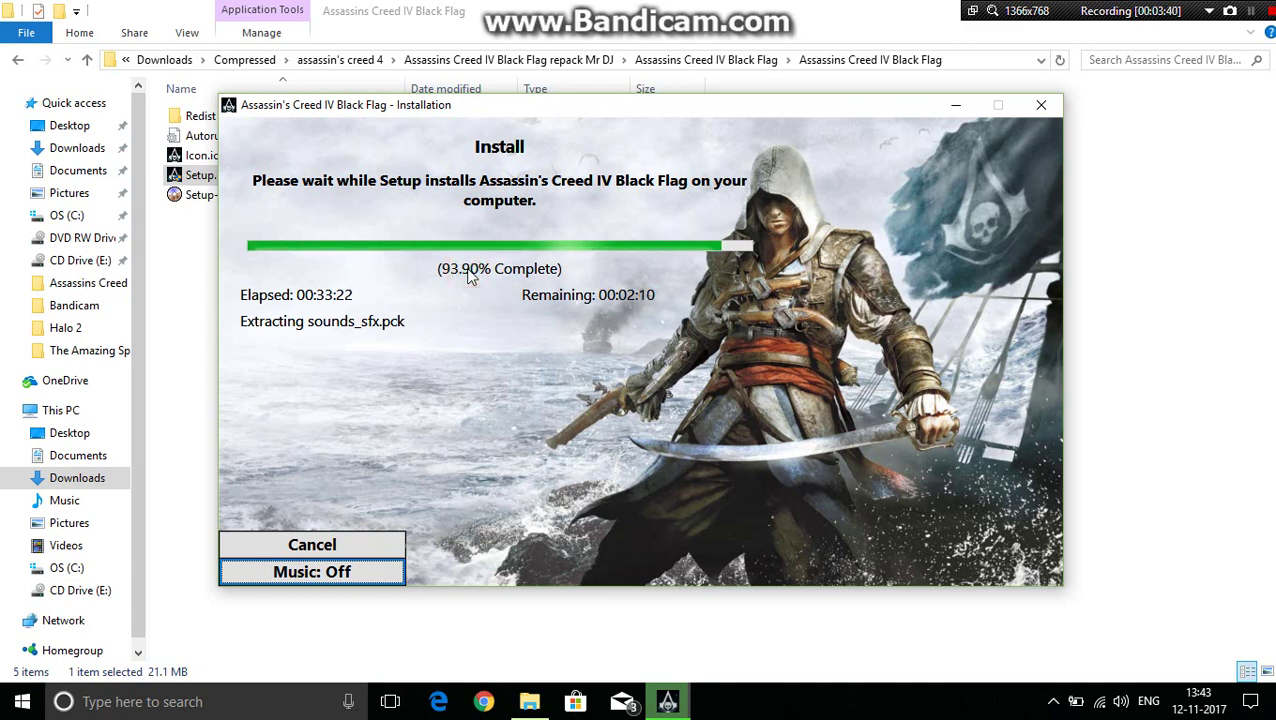
click(581, 239)
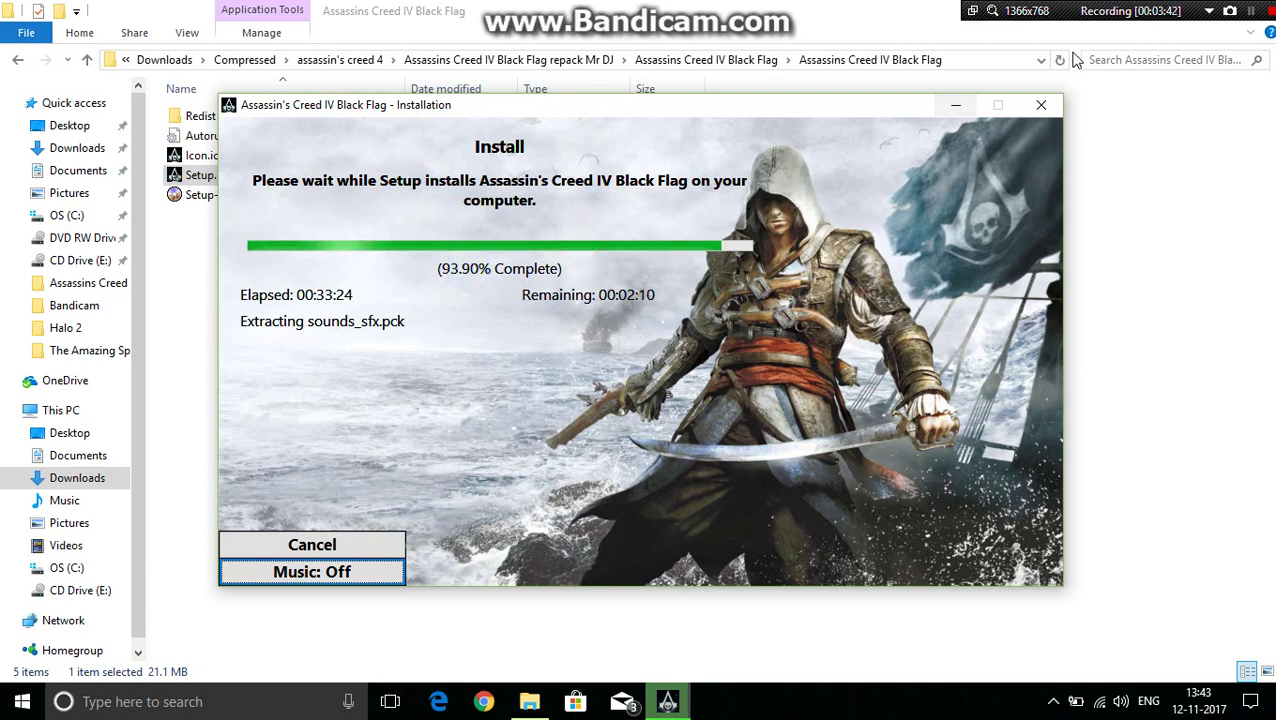
click(1250, 12)
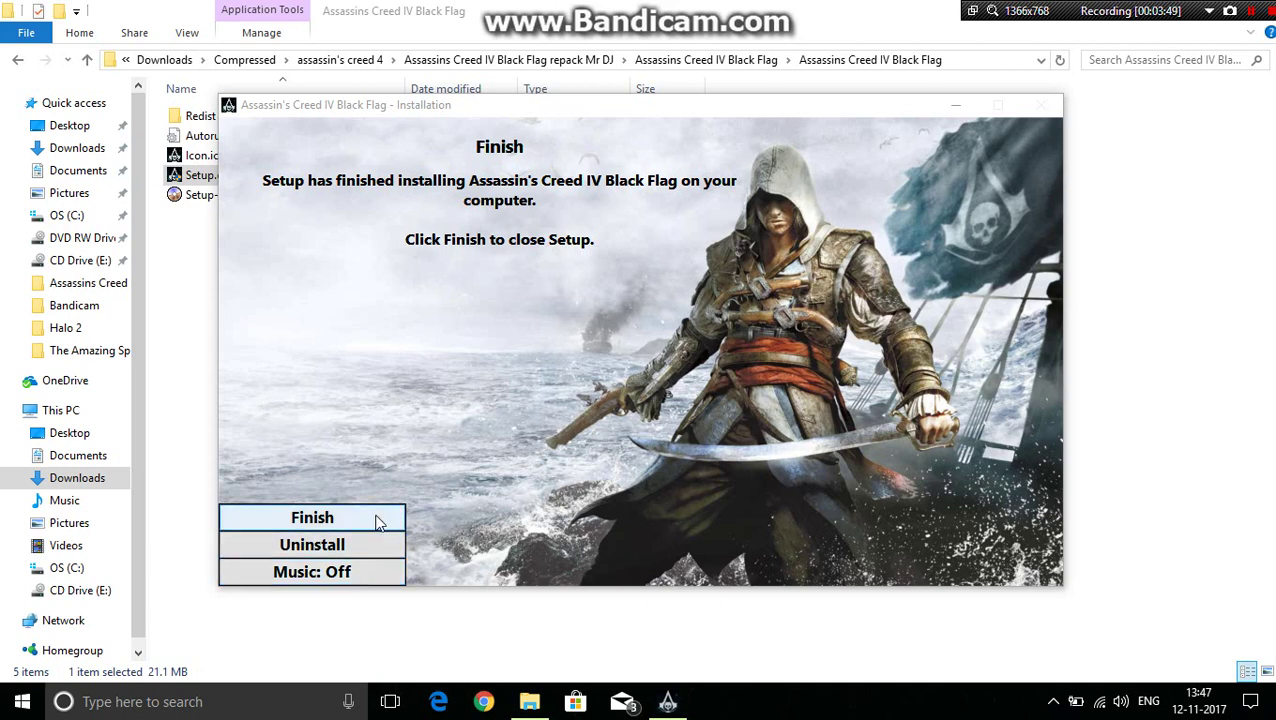
Finish and close the Assassin's Creed IV Black Flag setup, and open the Redist folder beside the setup files
click(376, 519)
click(430, 420)
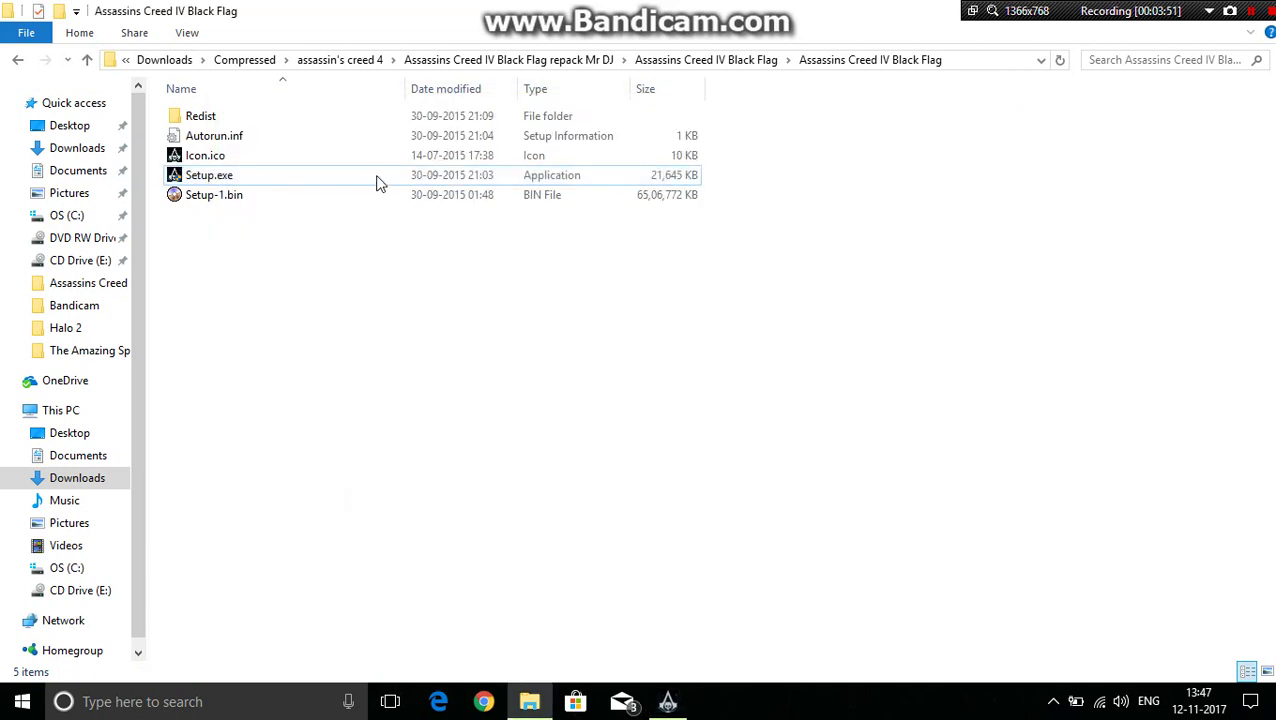
click(333, 117)
double_click(333, 117)
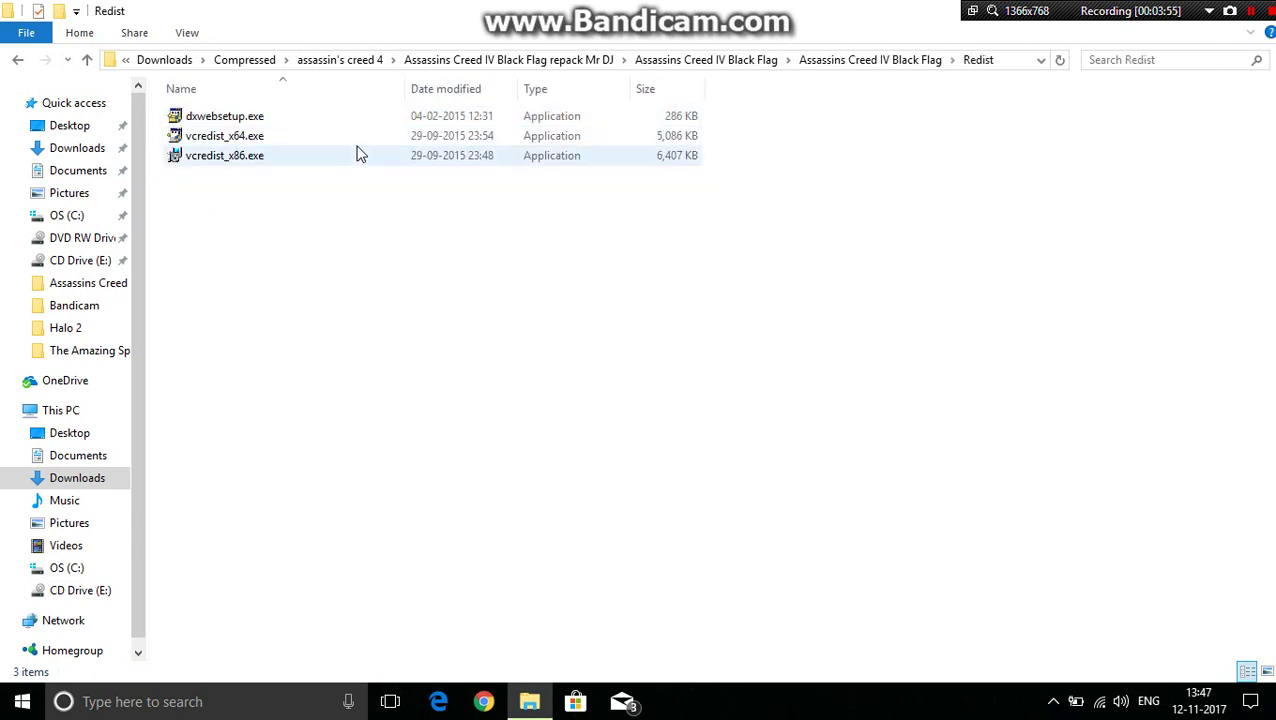
Go to This PC and look through the folders on the OS (C:) drive
click(160, 61)
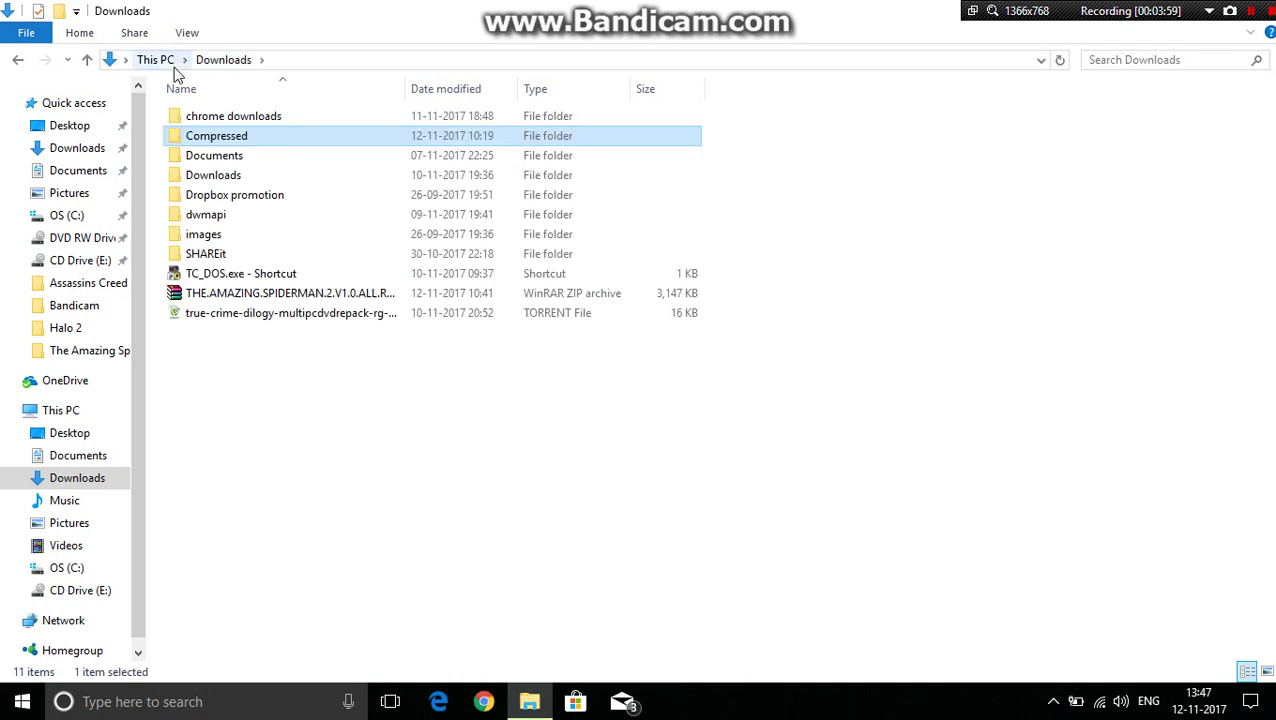
click(165, 60)
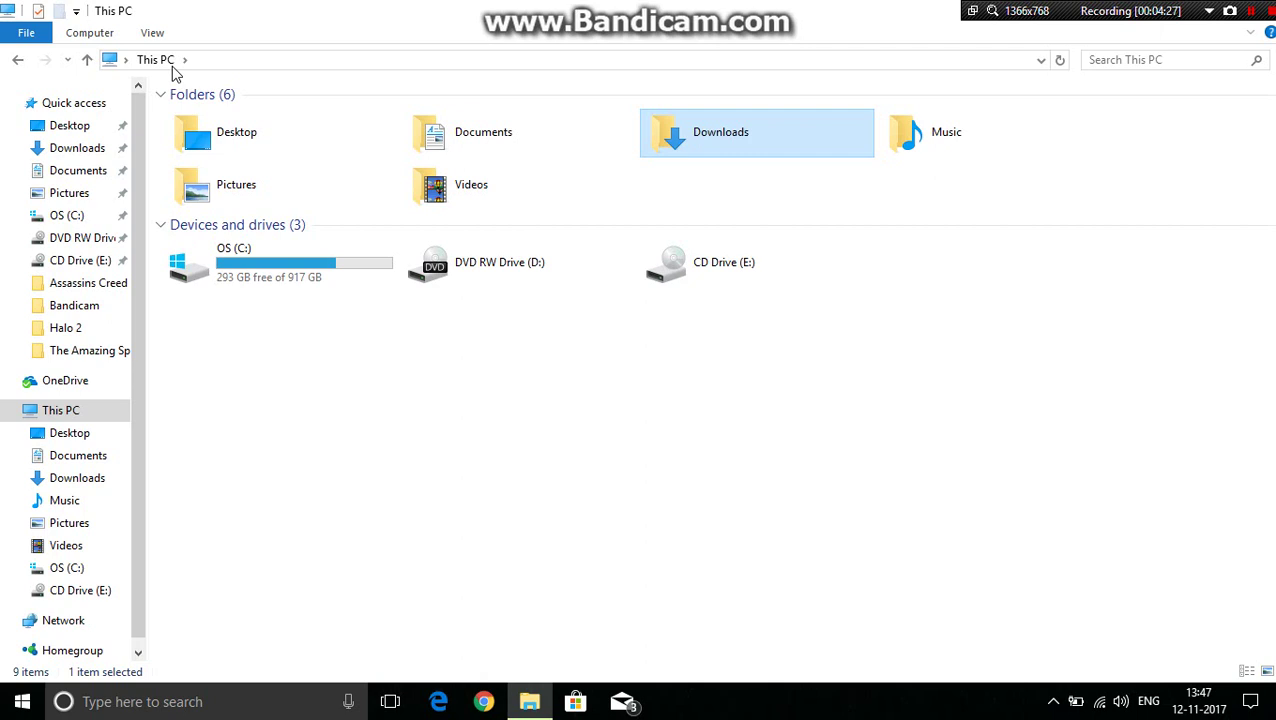
click(165, 62)
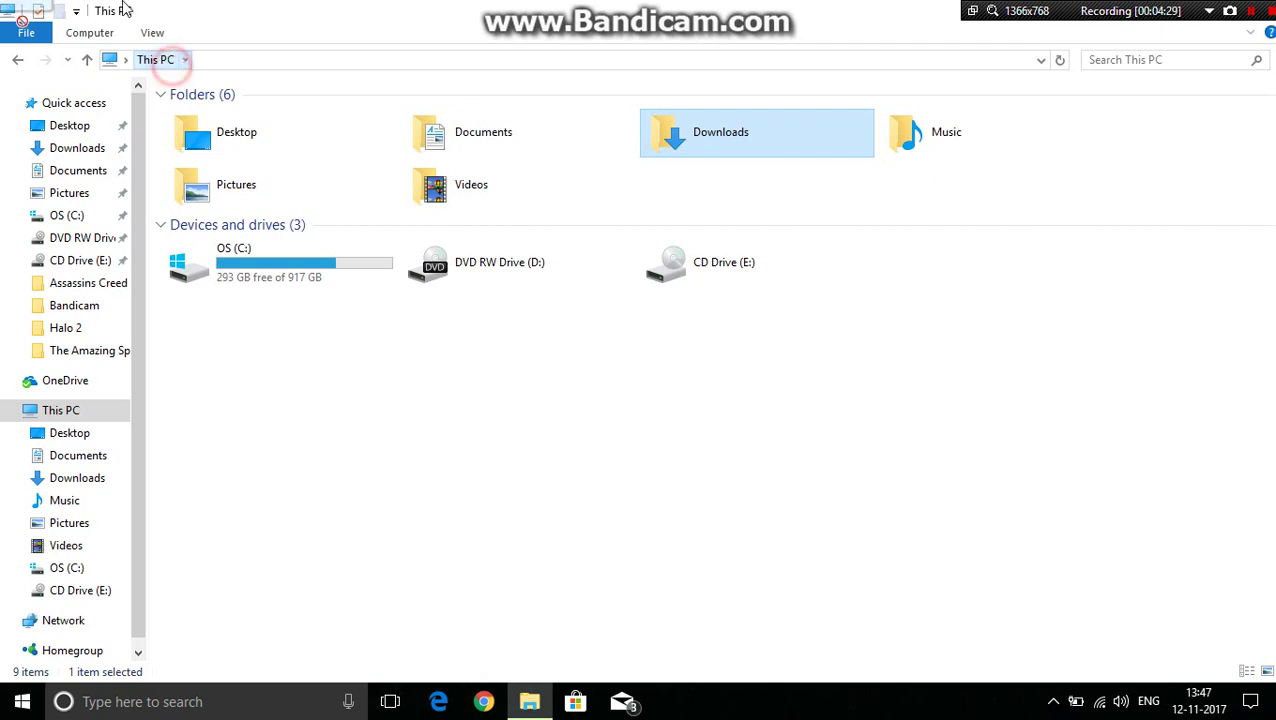
click(335, 274)
double_click(335, 274)
Open the Assassin's Creed Series folder at This PC > Downloads > Downloads > games > A
click(166, 60)
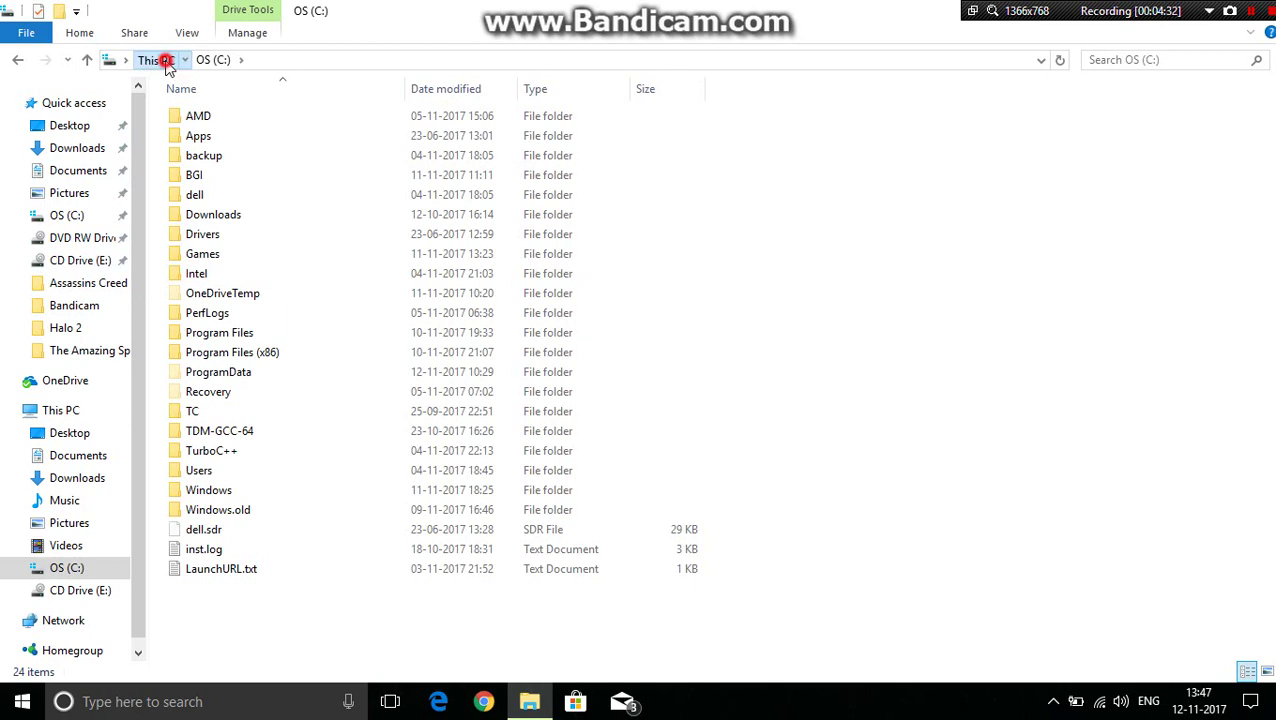
click(733, 108)
double_click(769, 128)
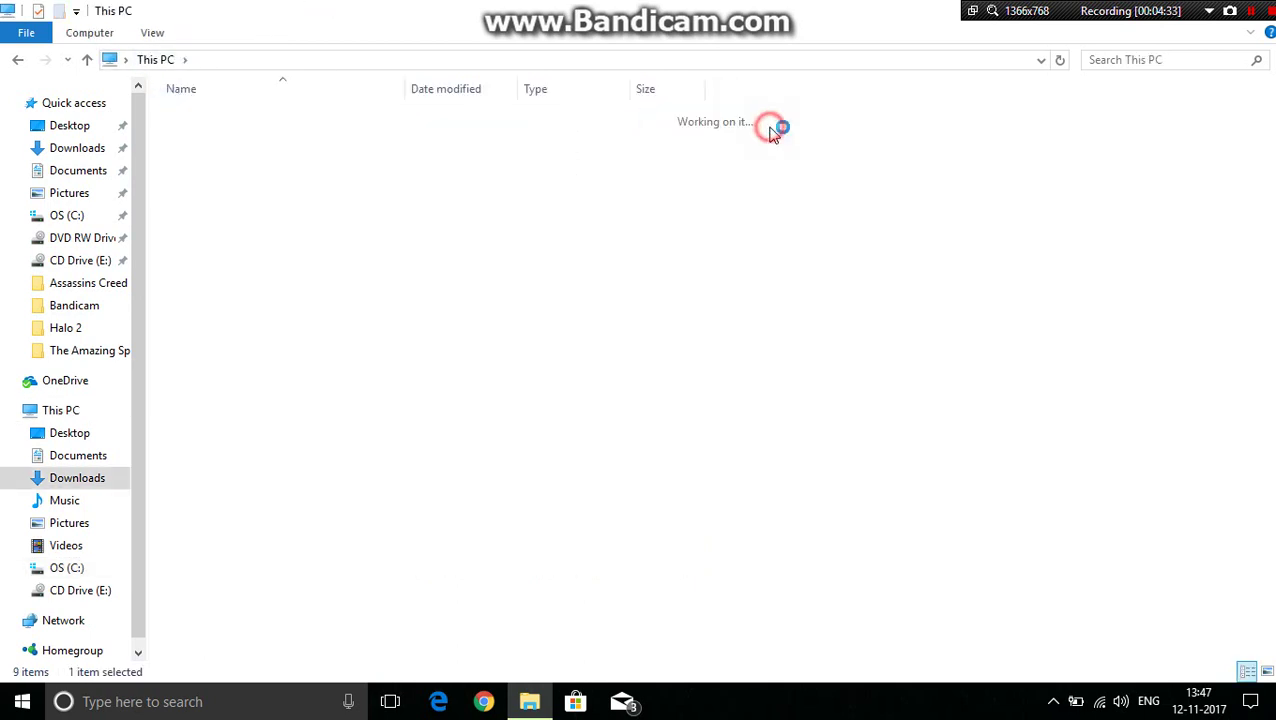
double_click(322, 176)
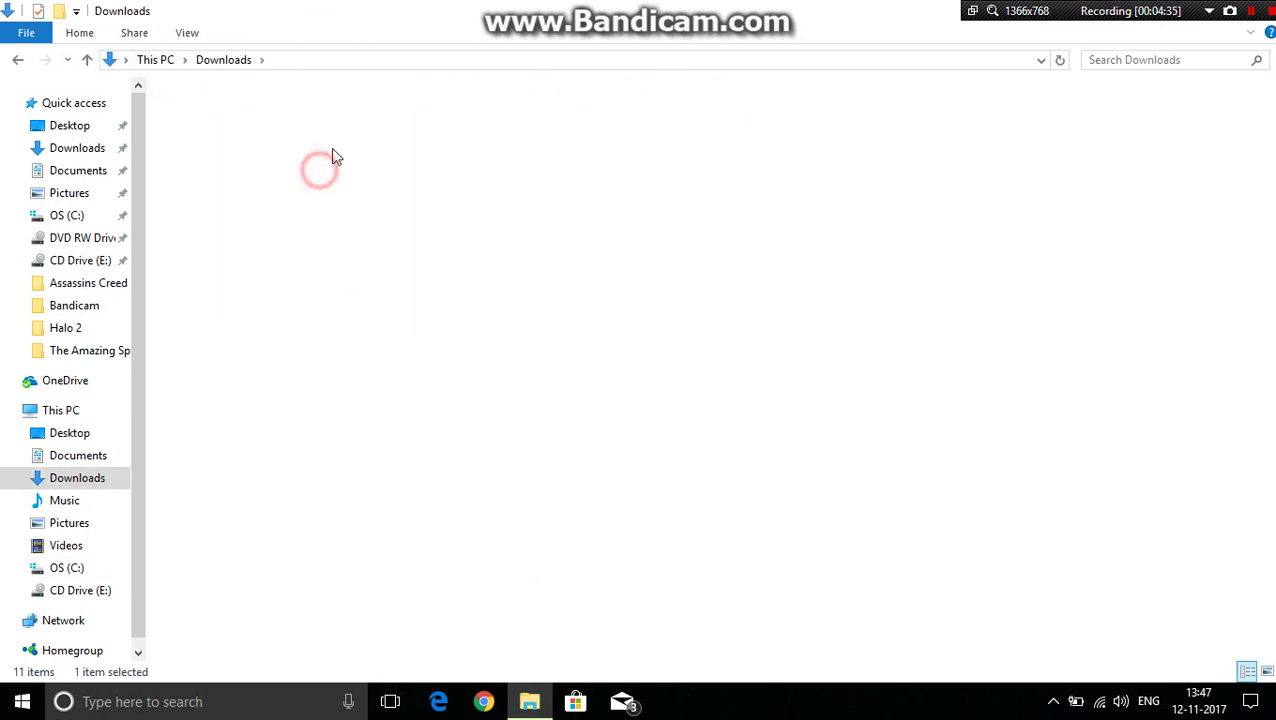
double_click(361, 130)
double_click(374, 114)
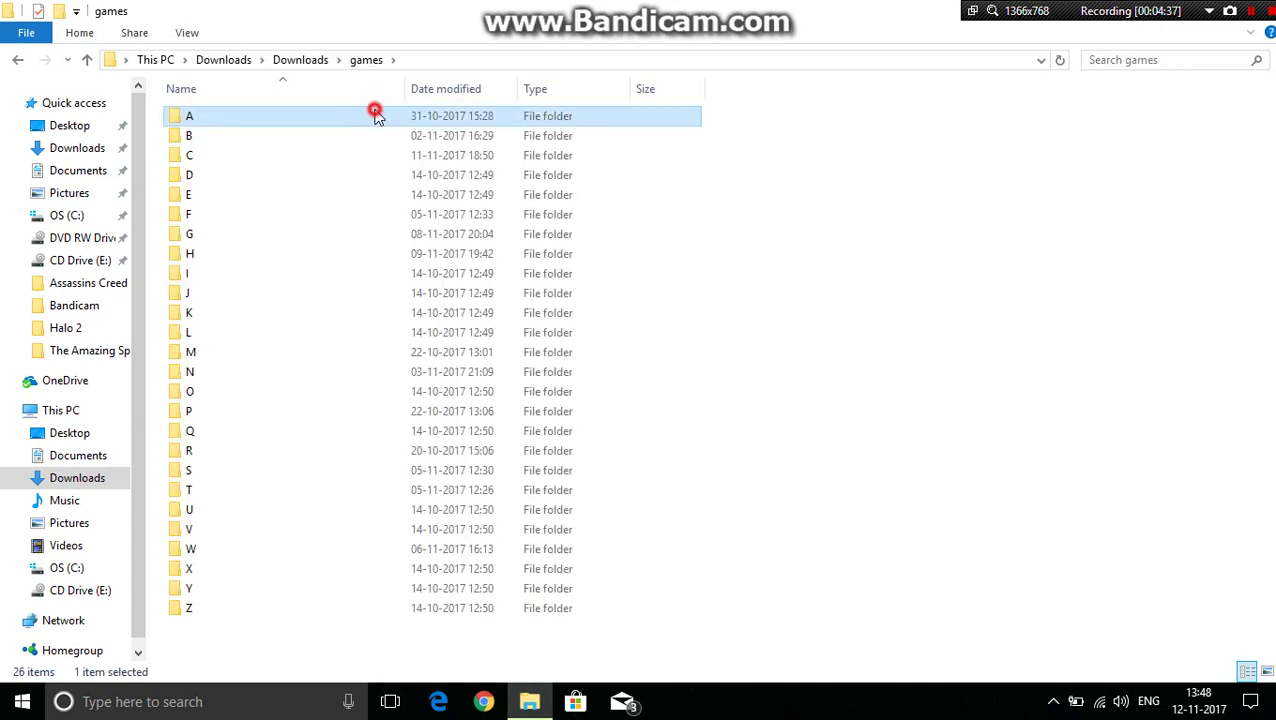
double_click(376, 117)
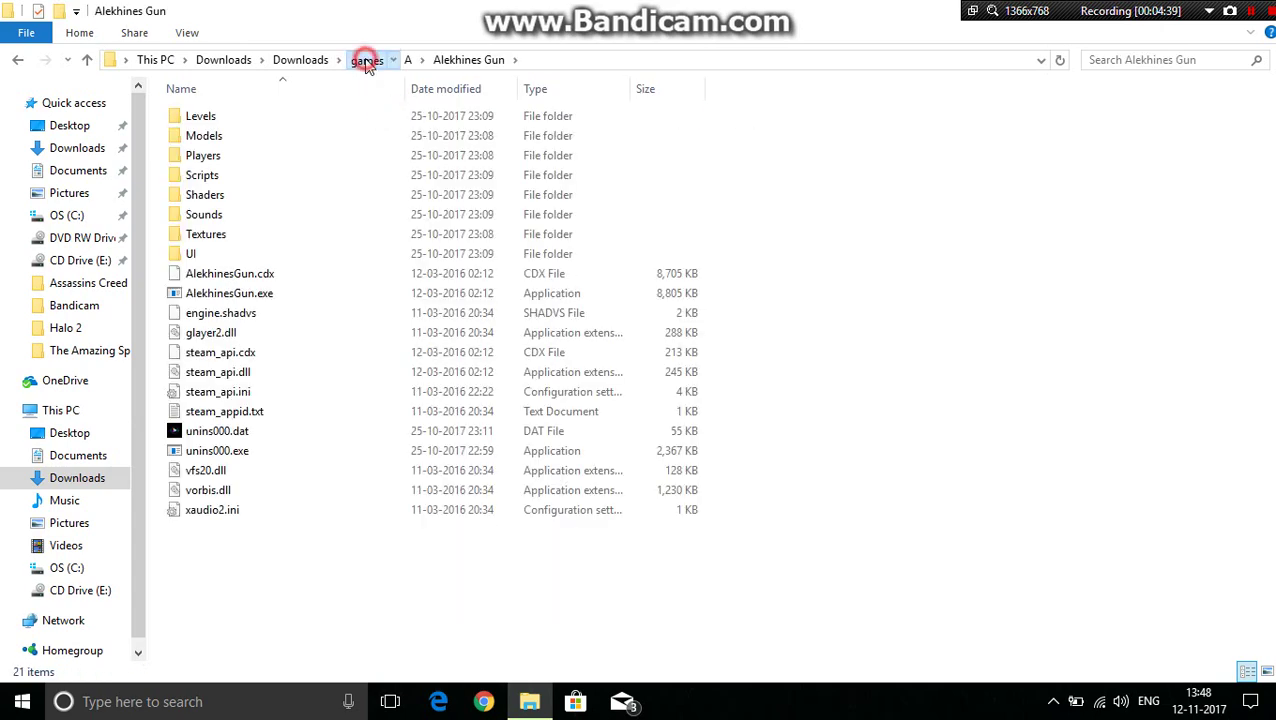
click(366, 60)
double_click(381, 116)
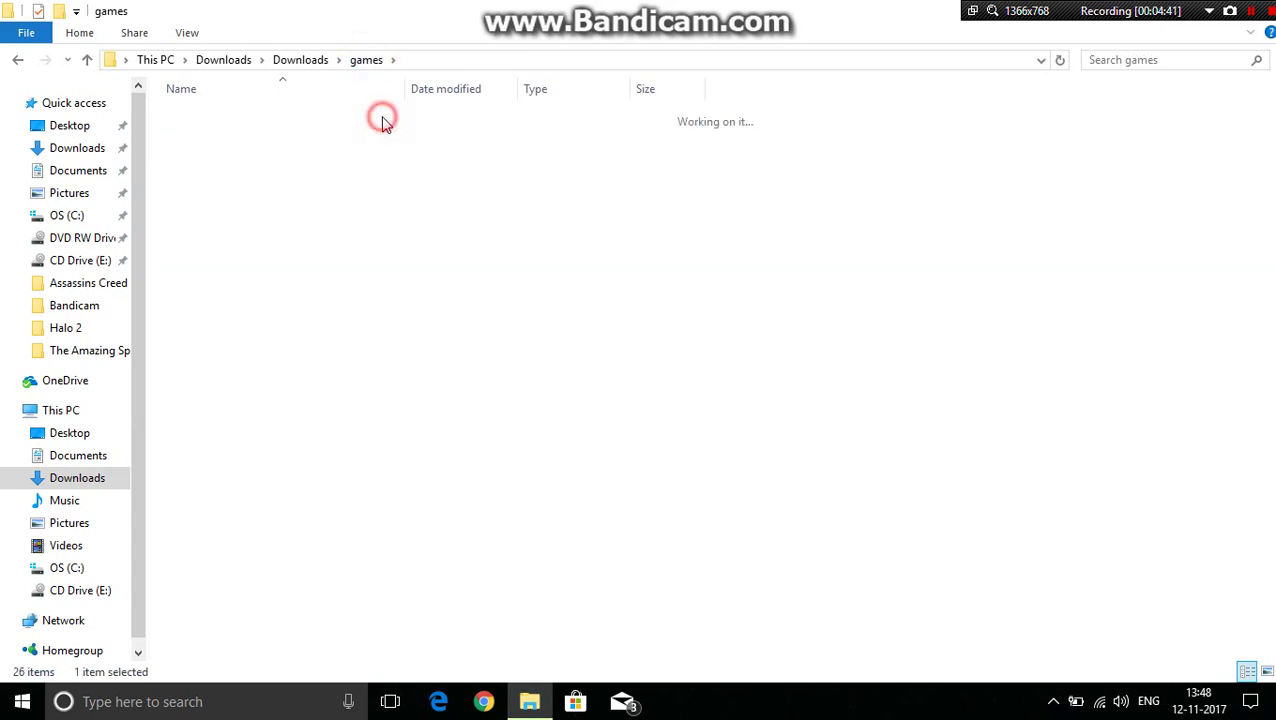
double_click(381, 138)
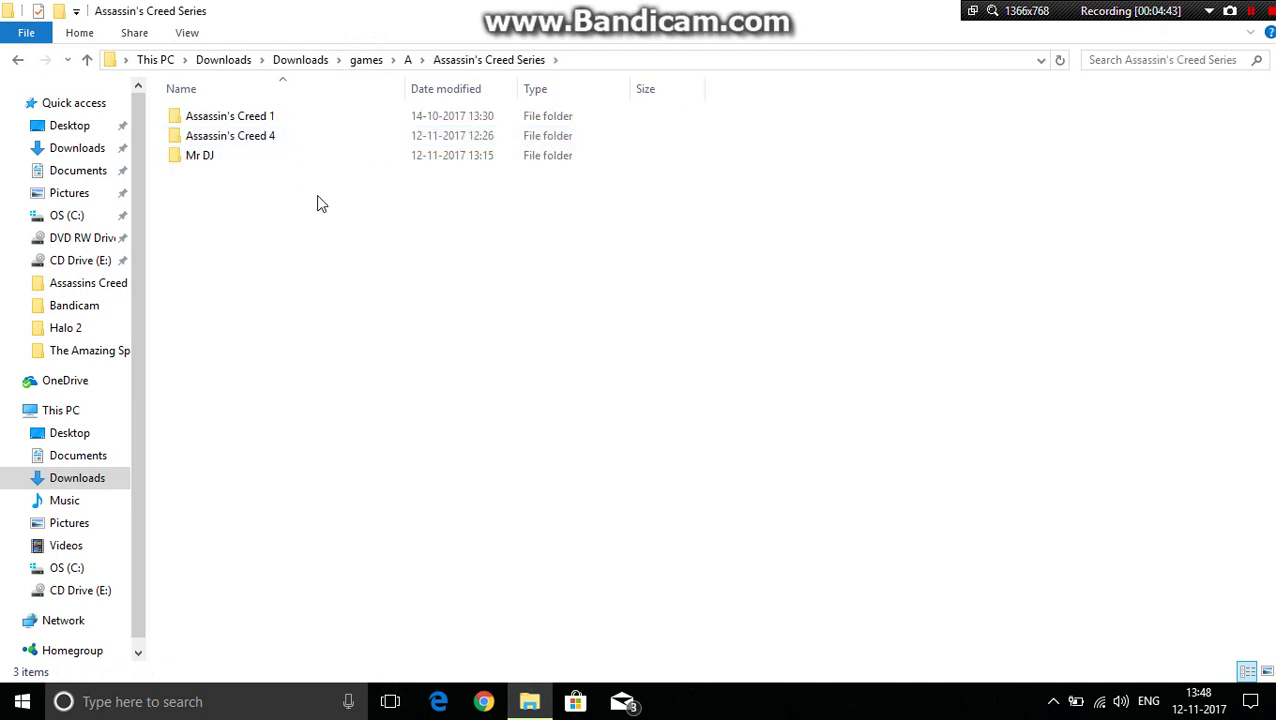
Permanently delete the Assassin's Creed 4 folder from the Assassin's Creed Series folder
click(351, 135)
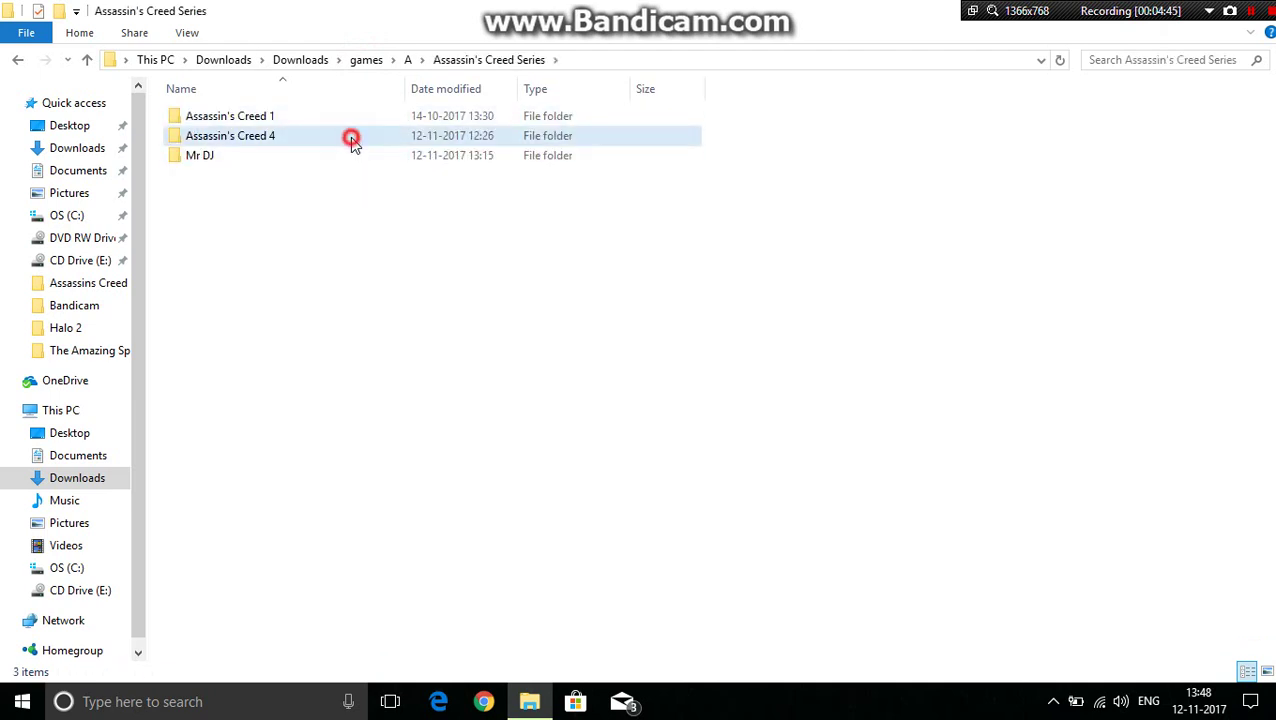
key(shift+Delete)
key(Return)
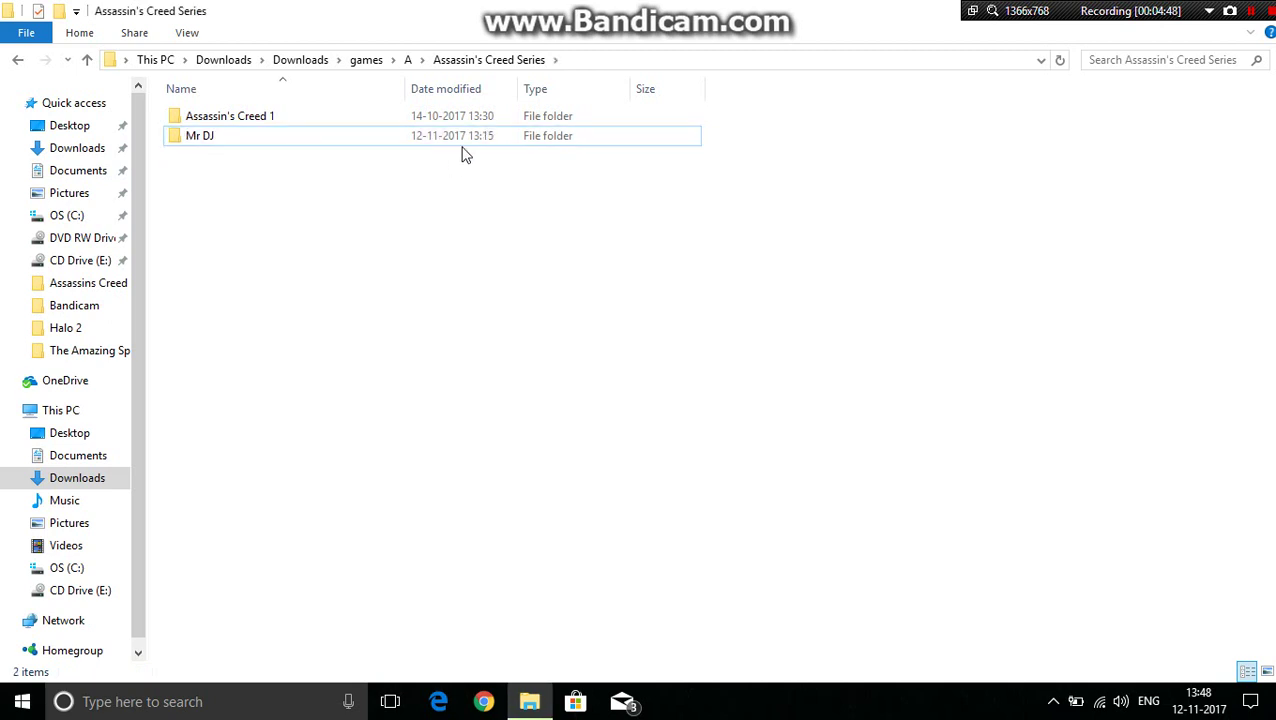
Open the Mr DJ folder, refresh it, and open the Assassin's Creed IV Black Flag folder inside
double_click(463, 145)
right_click(670, 308)
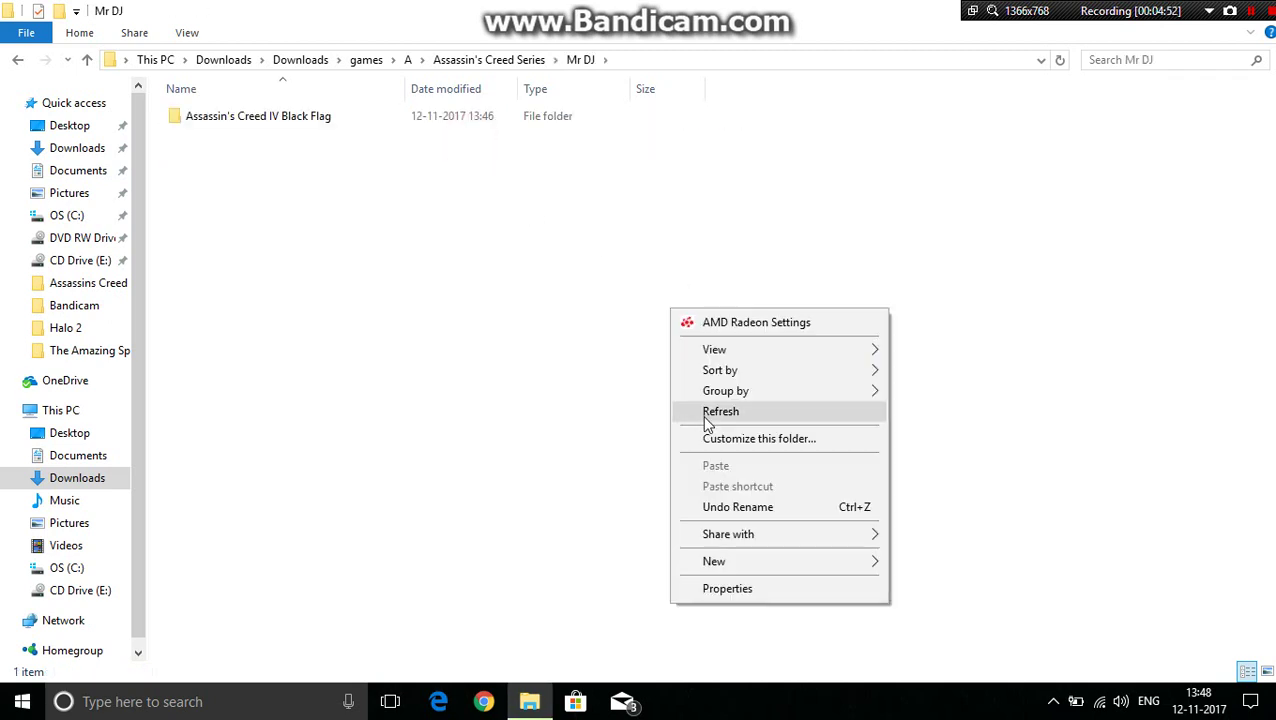
click(707, 420)
double_click(527, 122)
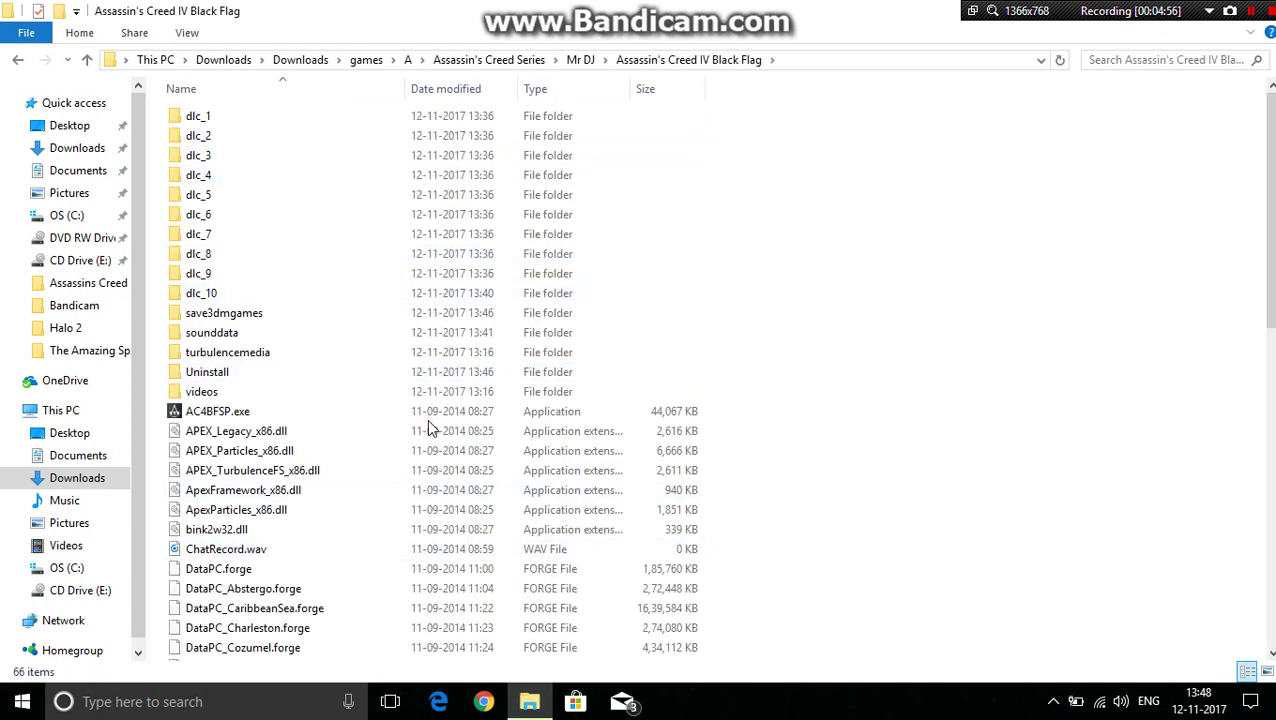
Refresh the Assassin's Creed IV Black Flag folder, look through its files and locate AC4BFSP.exe
right_click(838, 254)
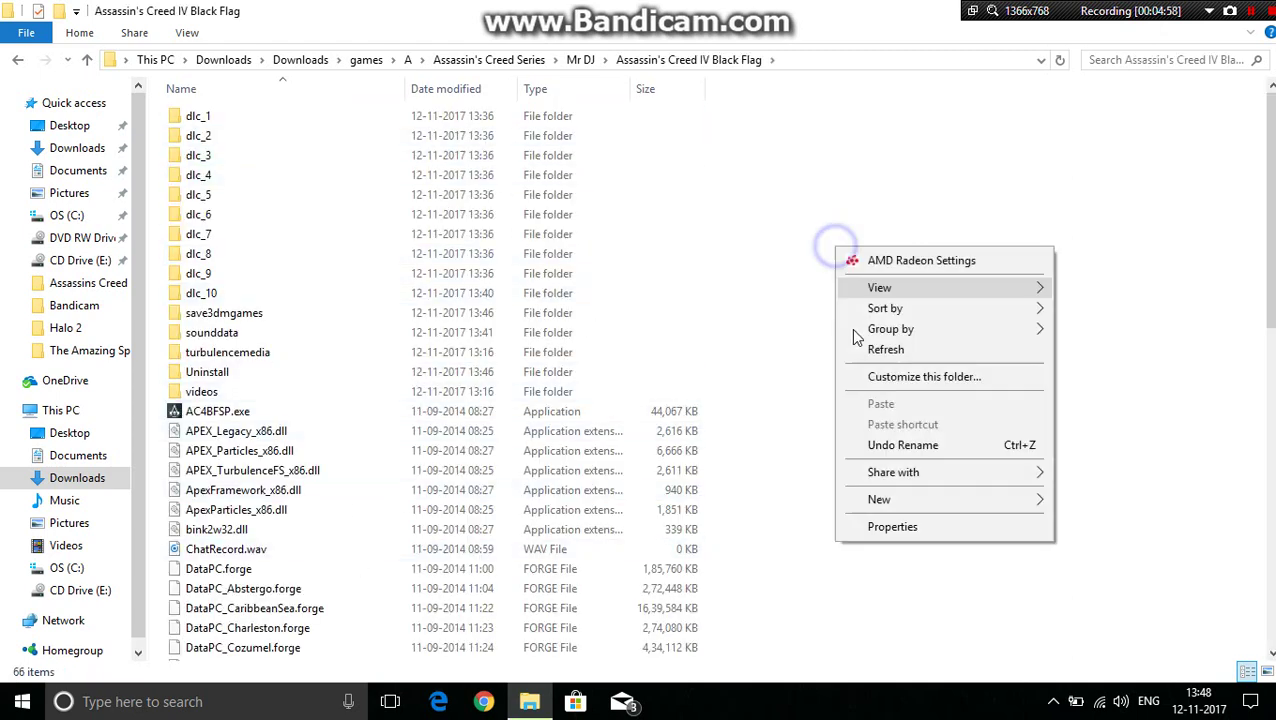
click(865, 364)
scroll(865, 365, down, 1)
scroll(865, 365, down, 11)
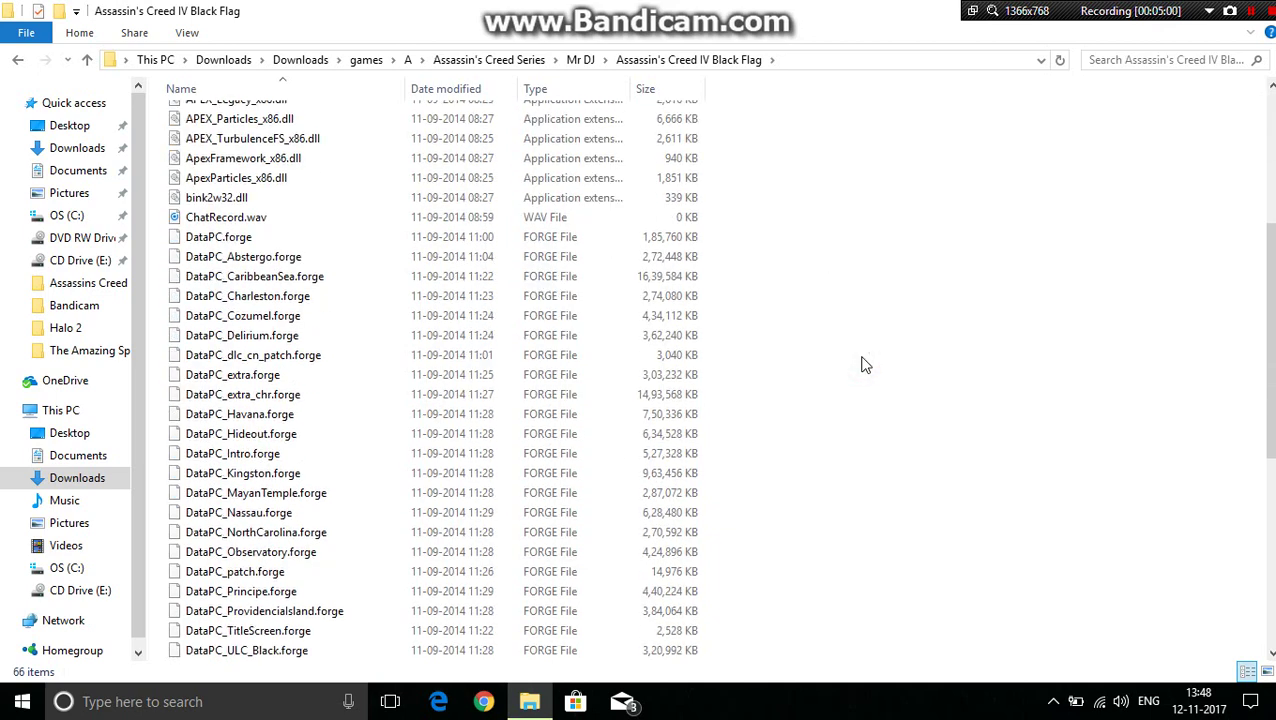
scroll(865, 364, up, 11)
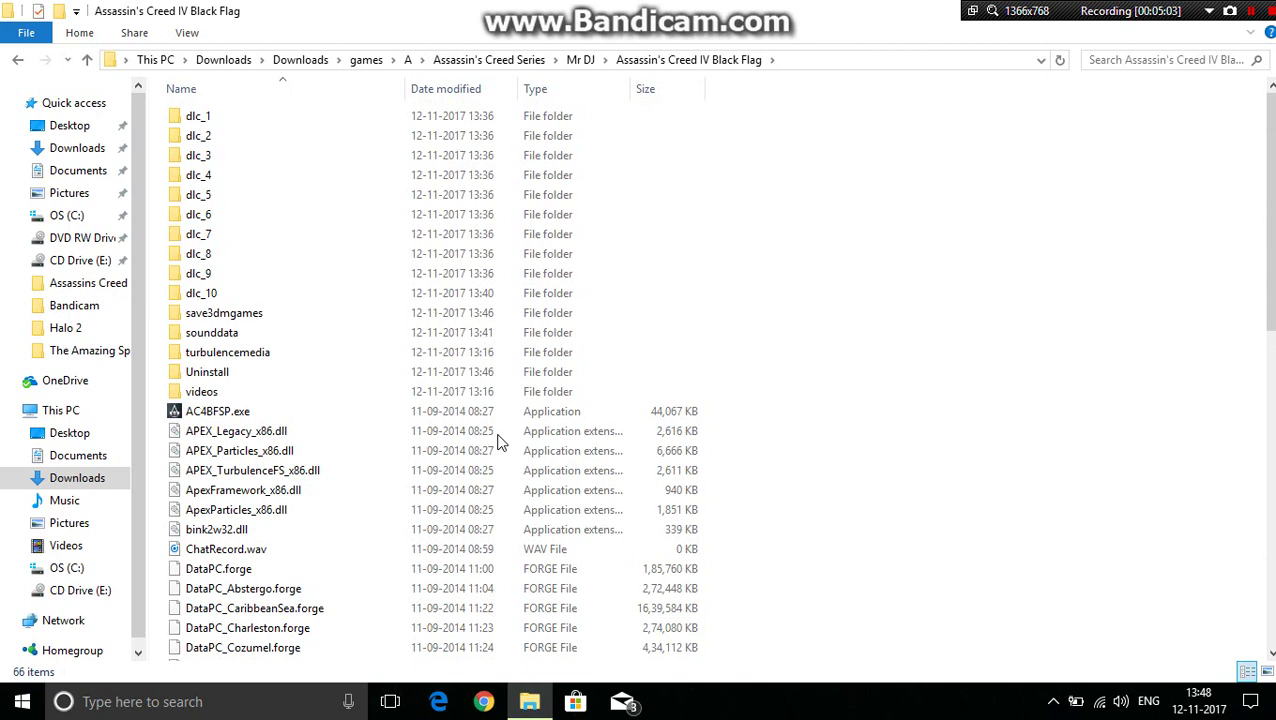
click(450, 413)
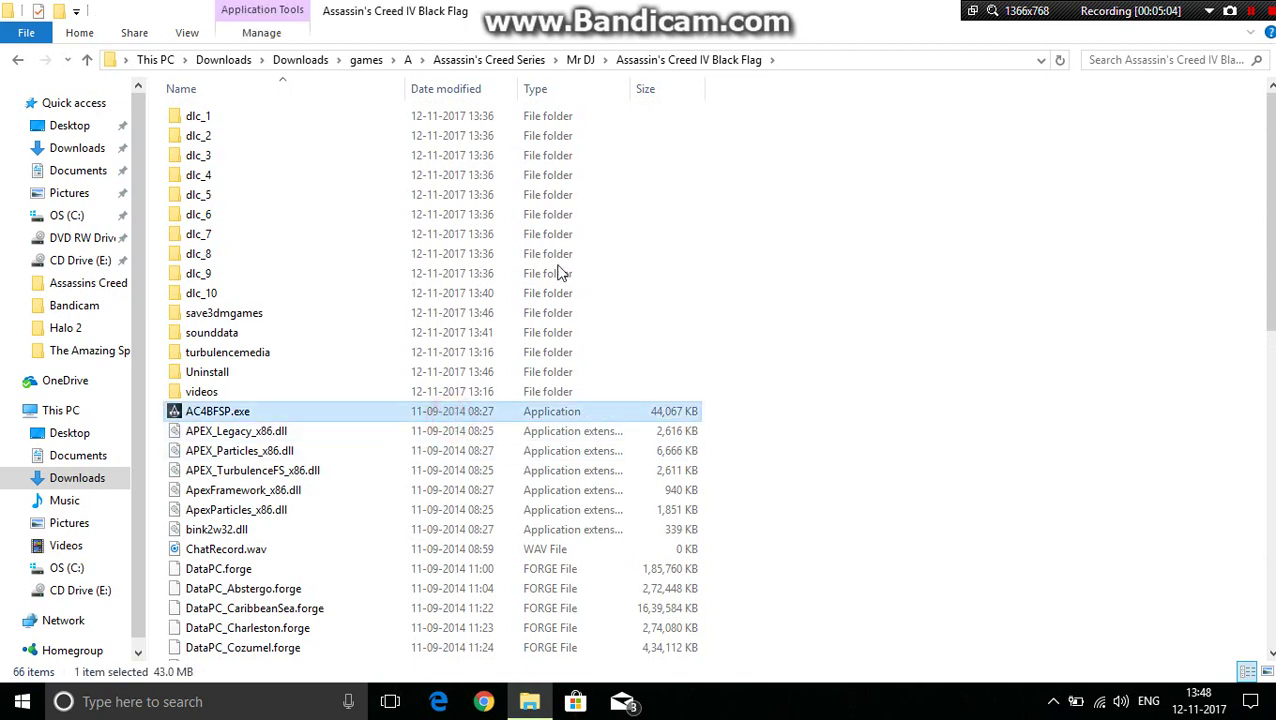
Check the size and size on disk of the Assassin's Creed IV Black Flag folder in its properties
click(580, 60)
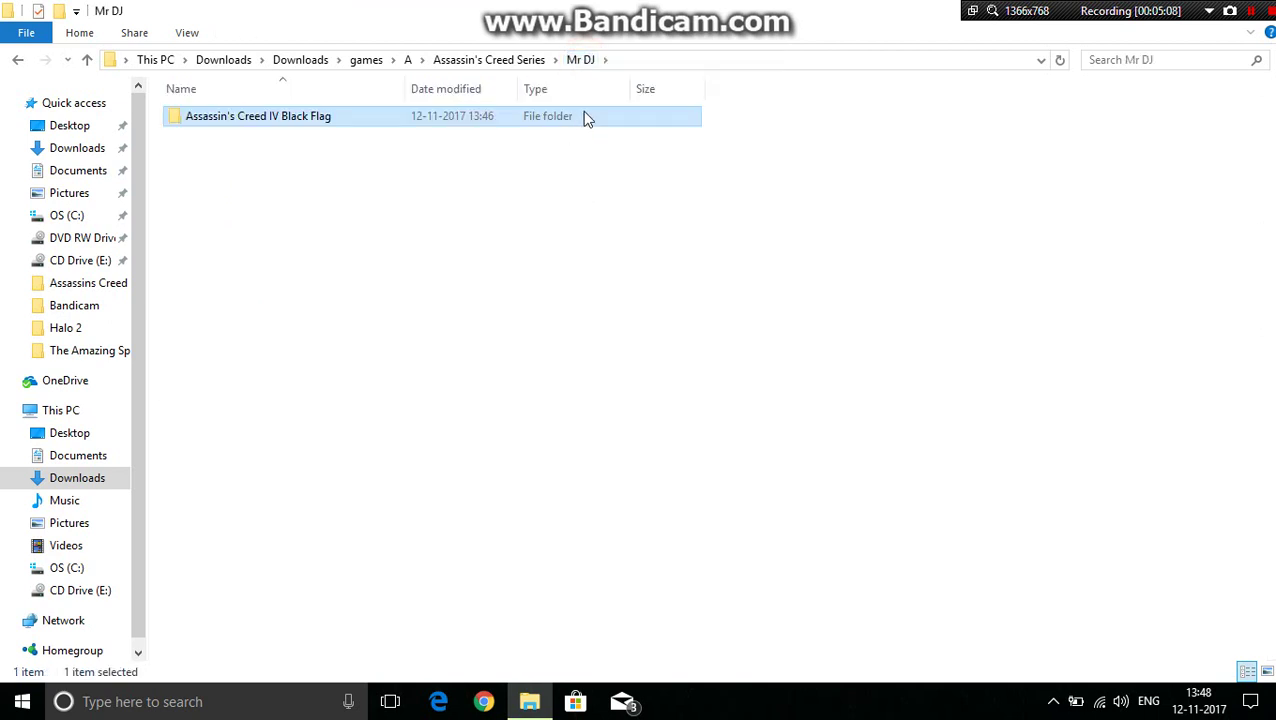
right_click(584, 114)
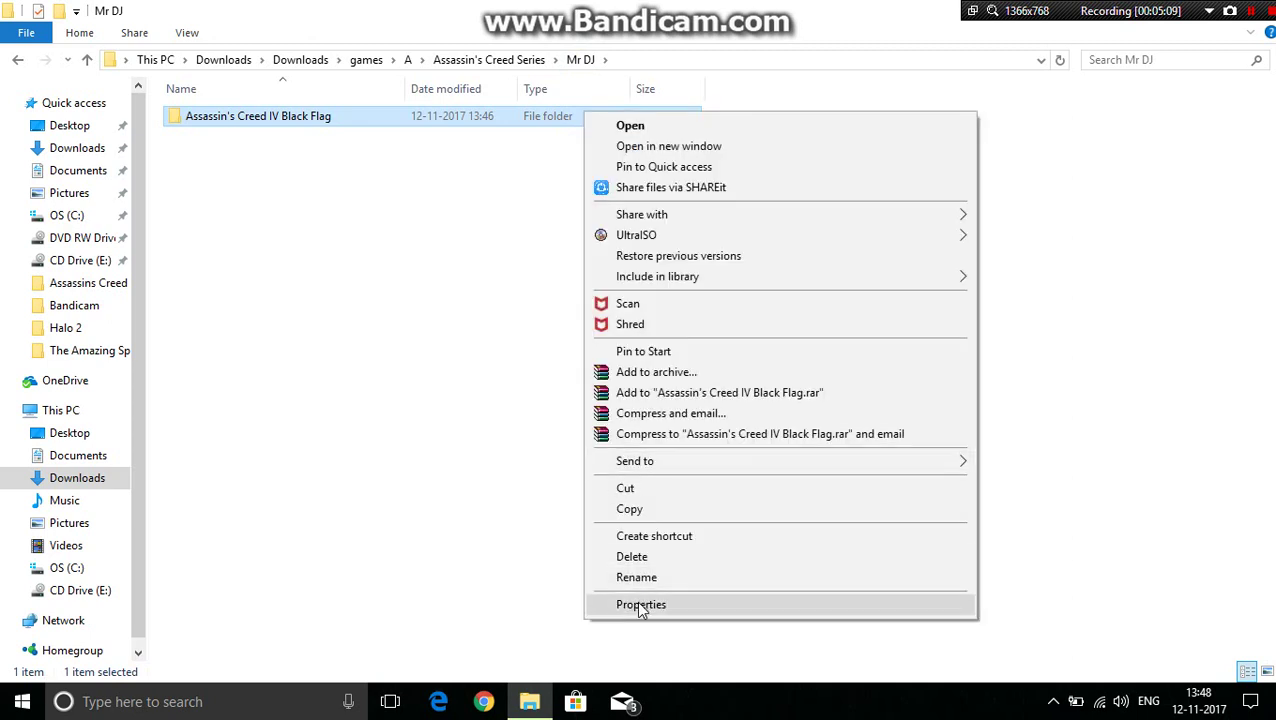
click(641, 605)
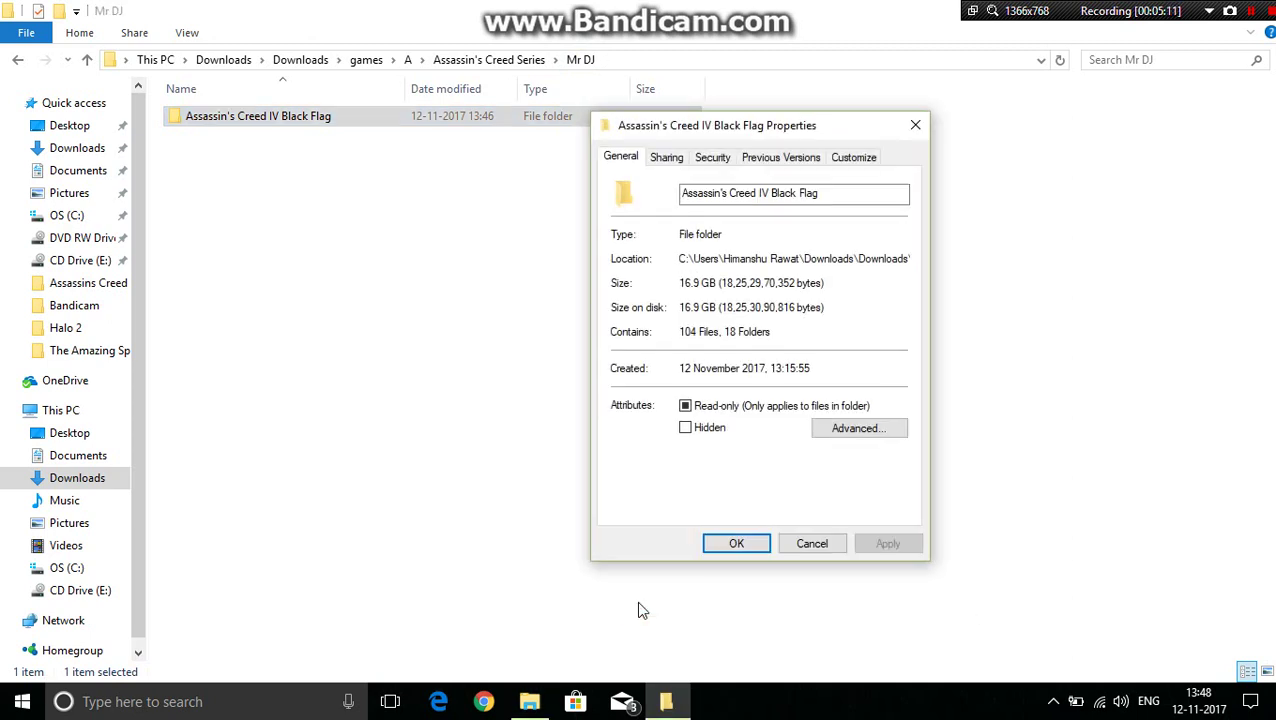
drag(842, 291, 677, 284)
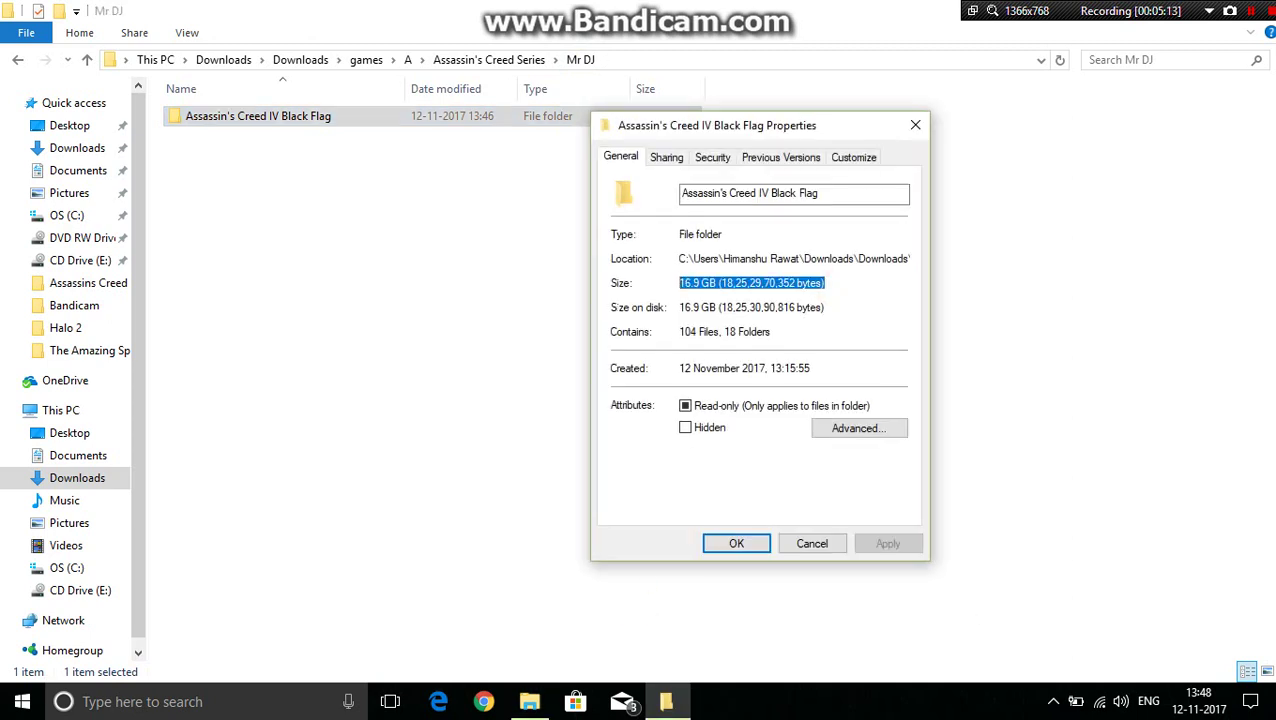
drag(869, 307, 601, 330)
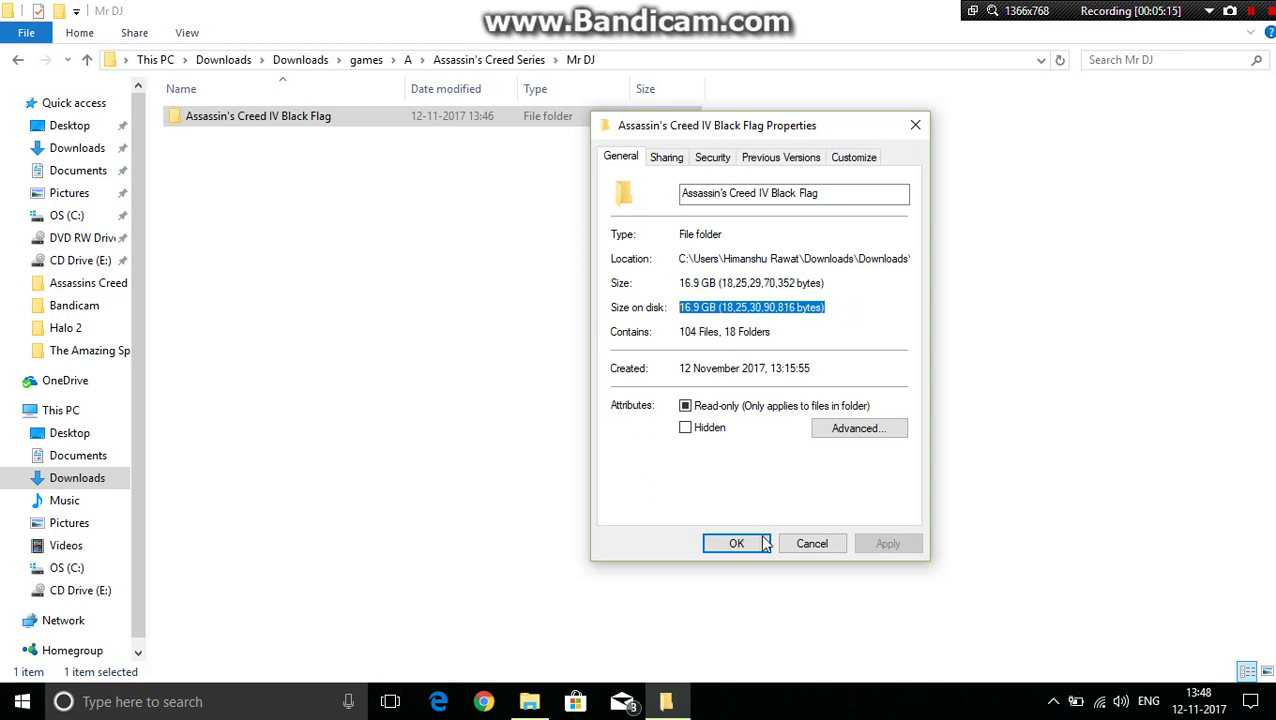
click(810, 546)
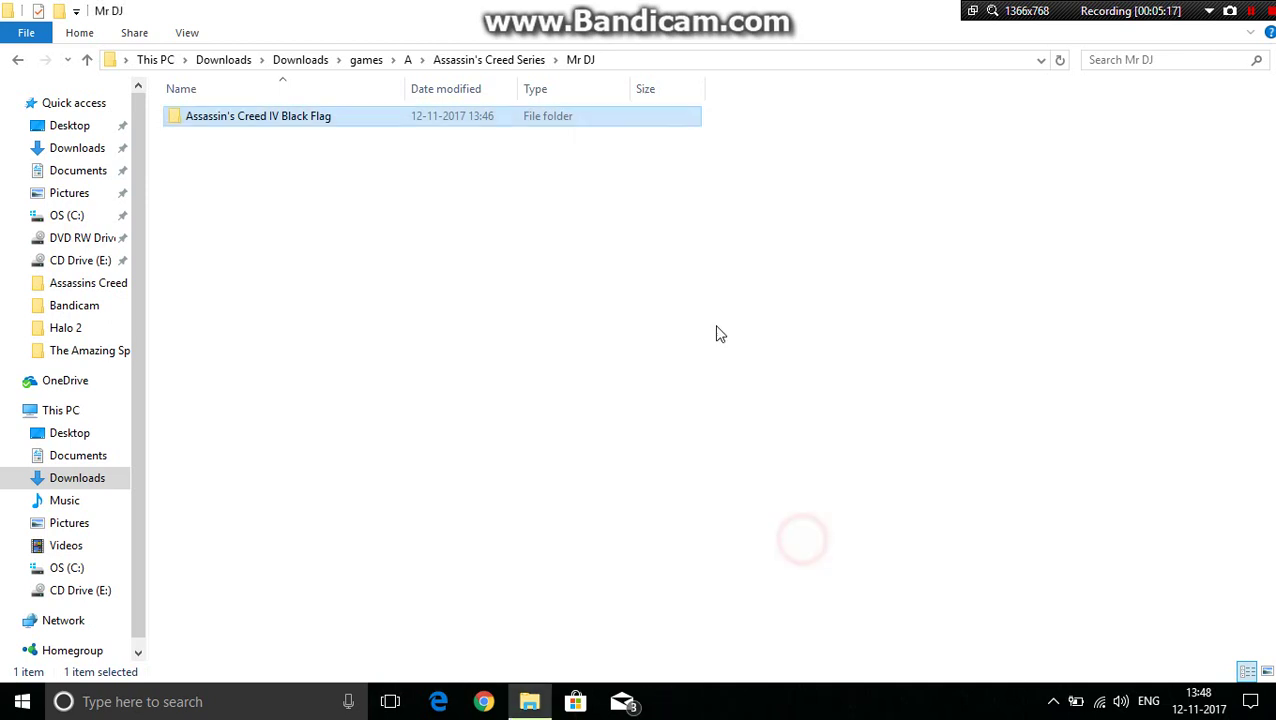
Run AC4BFSP.exe from the Assassin's Creed IV Black Flag folder as administrator
double_click(656, 122)
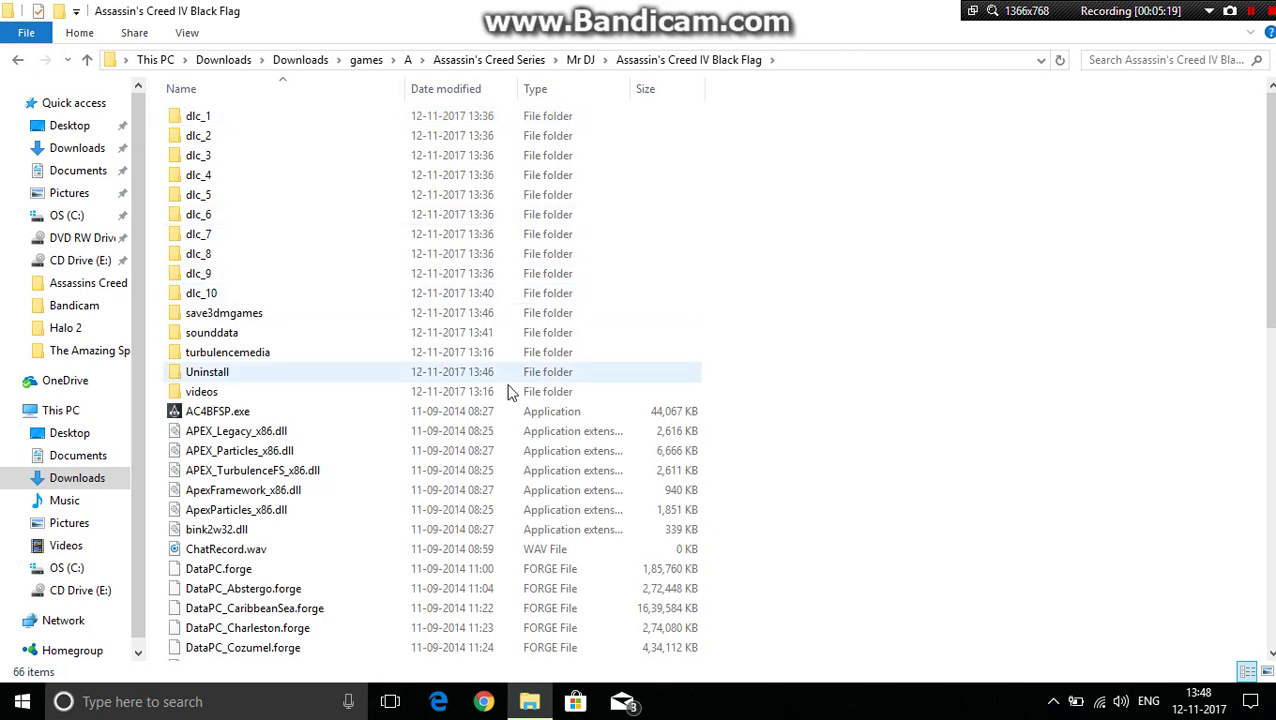
click(507, 411)
right_click(507, 411)
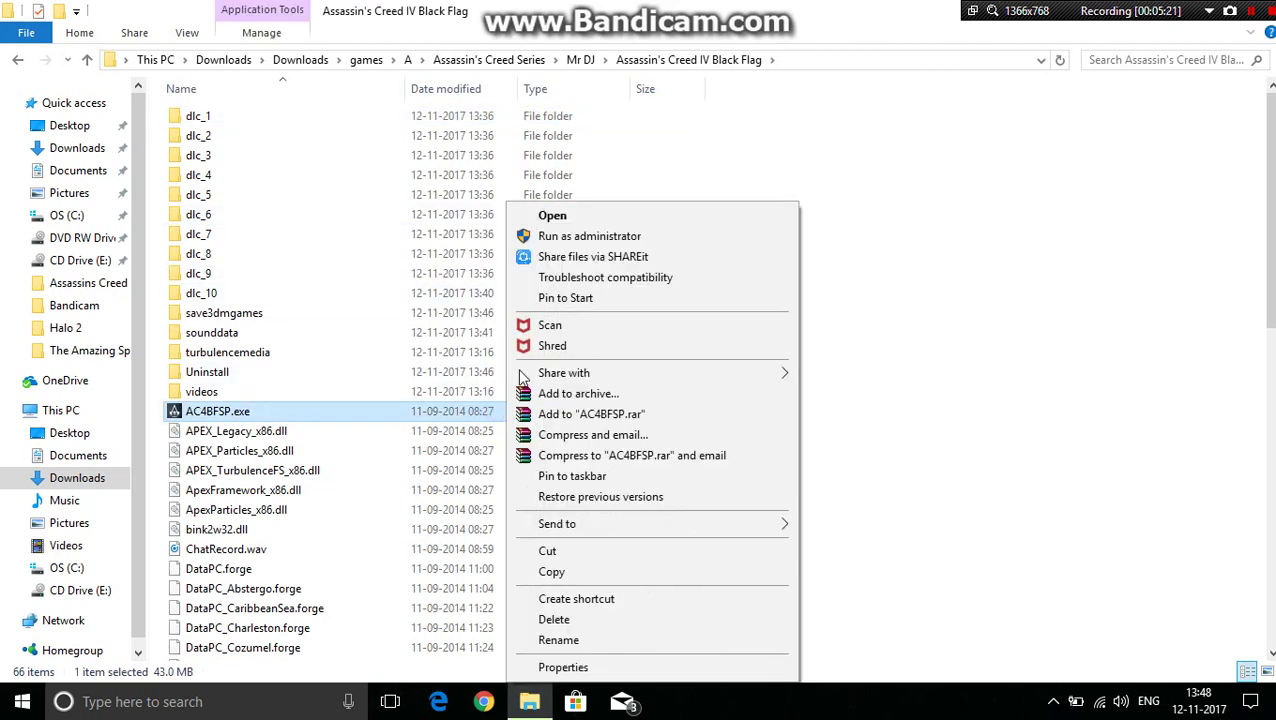
click(611, 238)
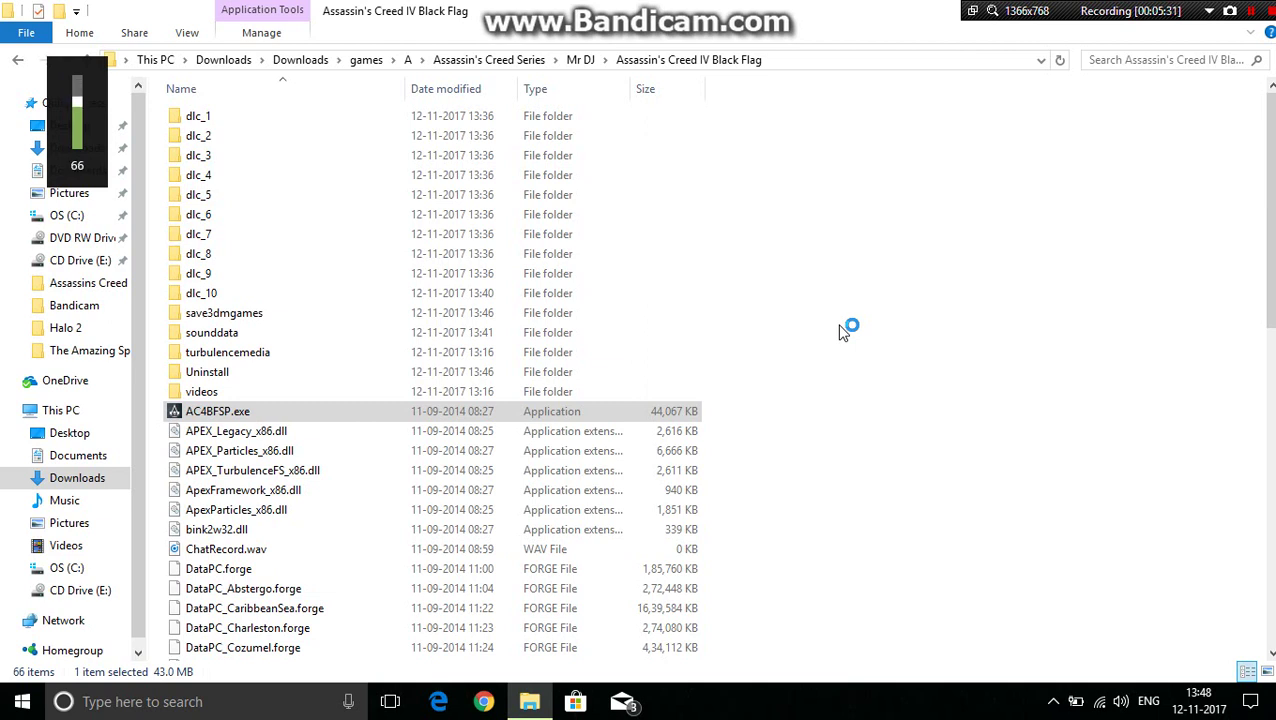
Lower the system volume while the game starts
key(XF86AudioLowerVolume)
key(XF86AudioLowerVolume)
key(XF86AudioLowerVolume)
key(XF86AudioLowerVolume)
key(XF86AudioLowerVolume)
key(XF86AudioLowerVolume)
key(XF86AudioLowerVolume)
key(XF86AudioLowerVolume)
key(XF86AudioLowerVolume)
key(XF86AudioLowerVolume)
key(XF86AudioLowerVolume)
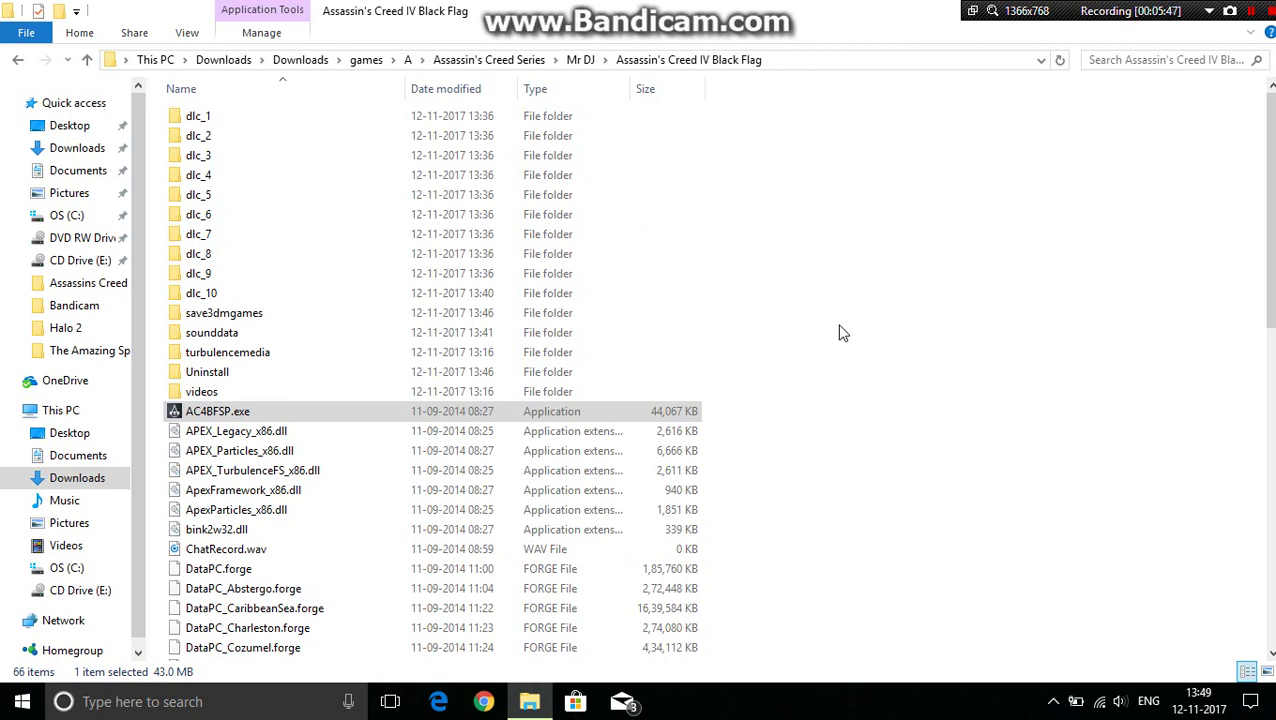
Close the Assassin's Creed IV Black Flag folder window and continue past the game's title screen to the main menu
mouse_move(537, 706)
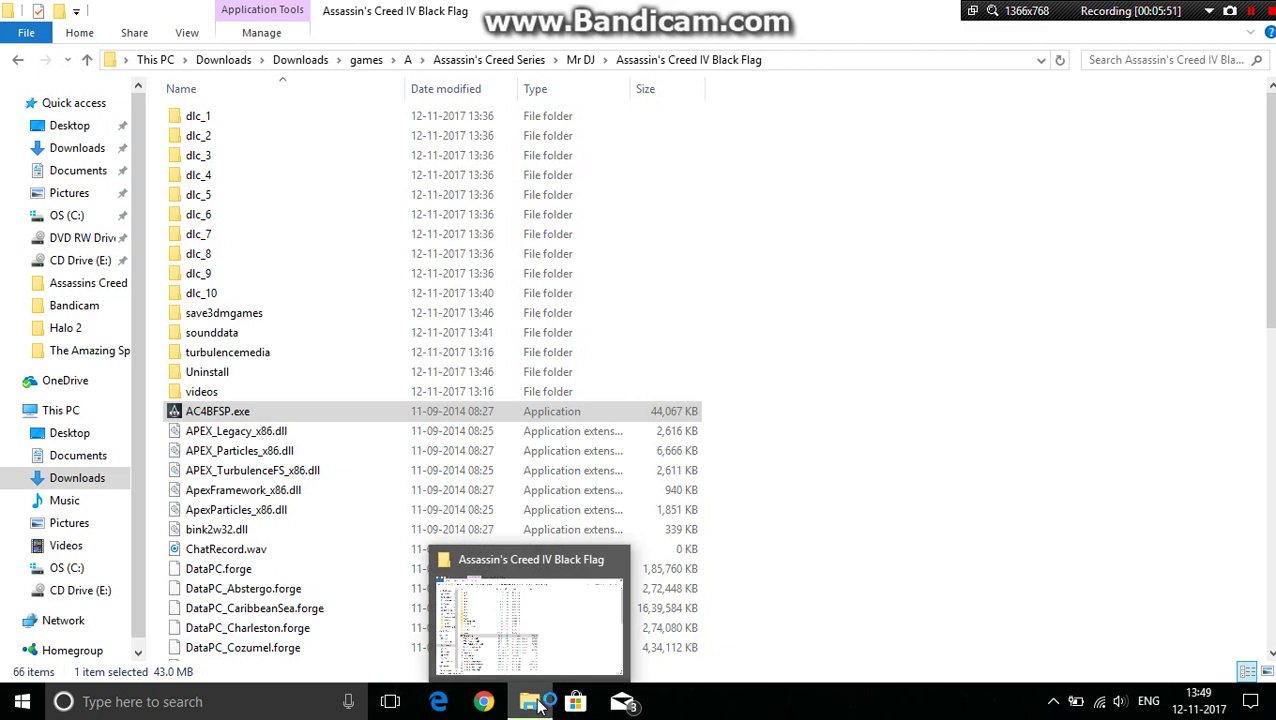
click(615, 561)
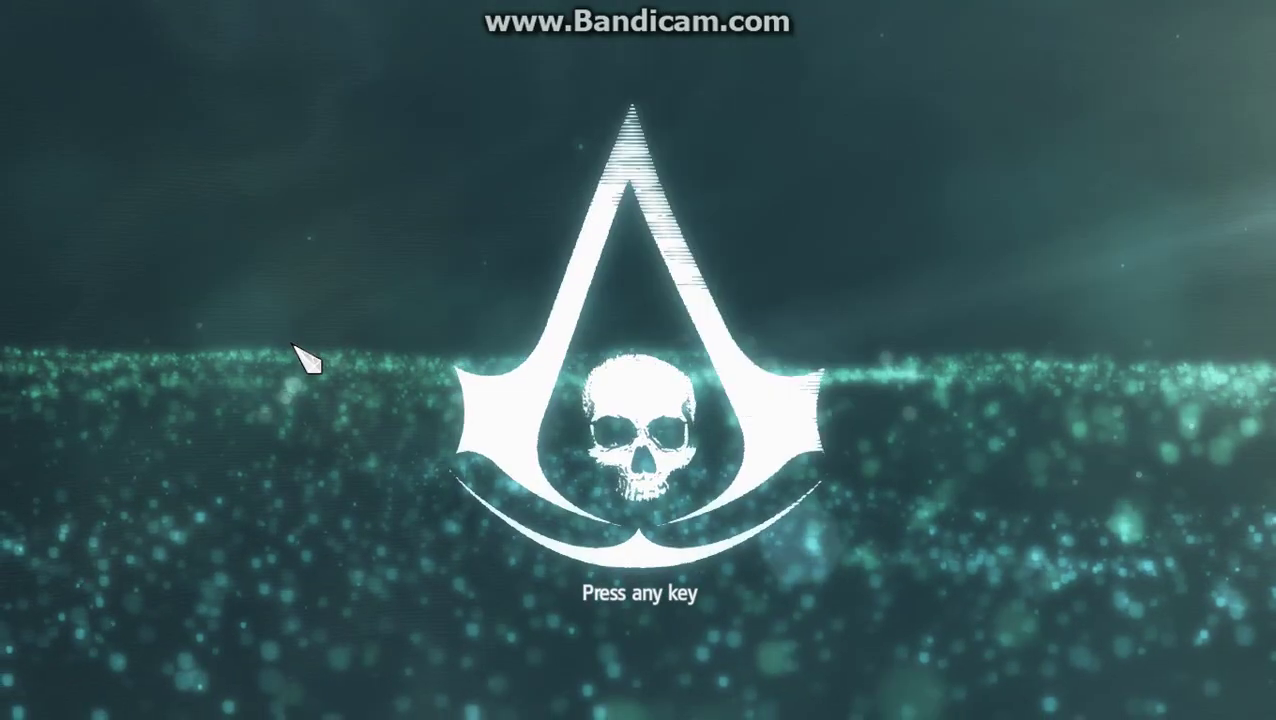
key(Return)
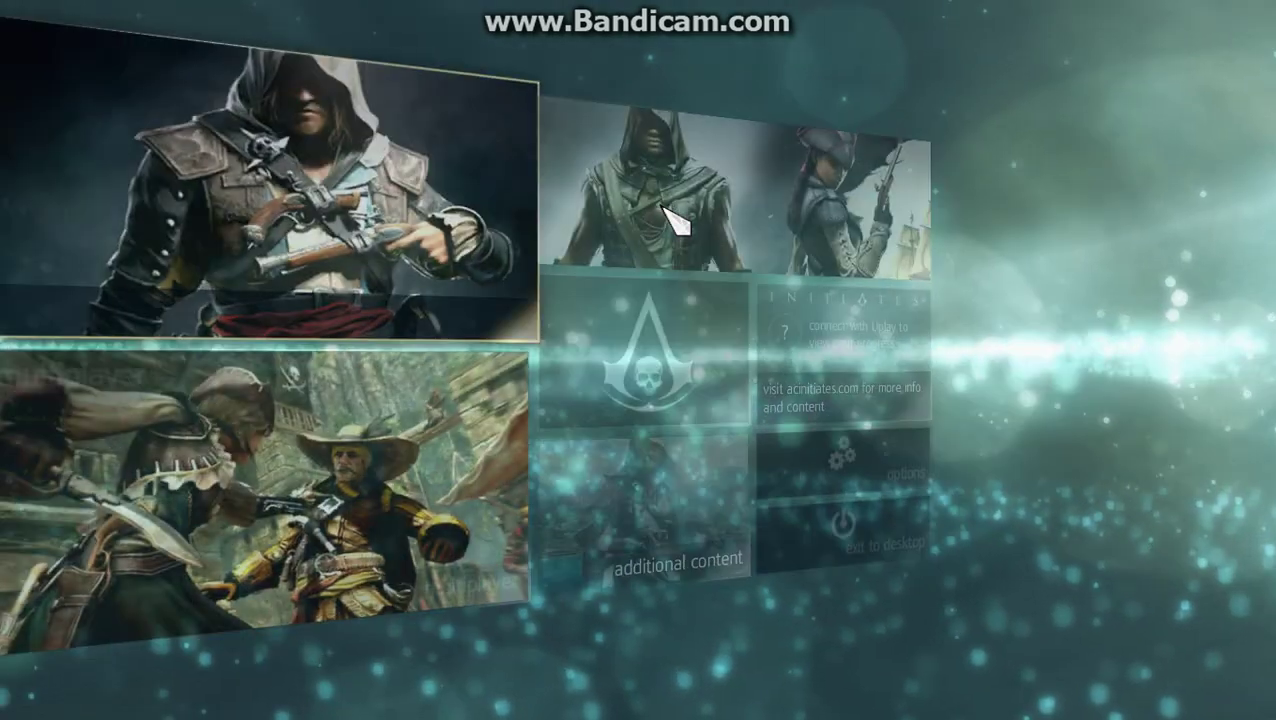
Open the graphics settings in the options of the game's main menu
key(Down)
key(Down)
key(Down)
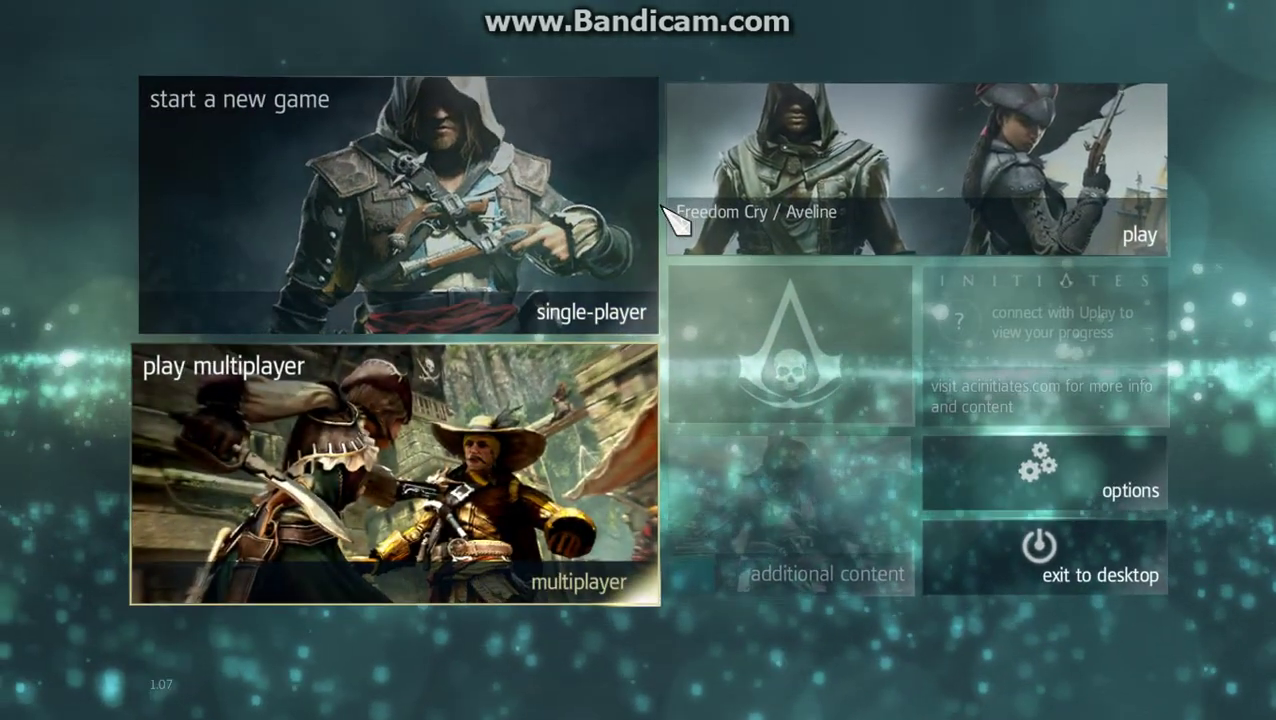
key(Up)
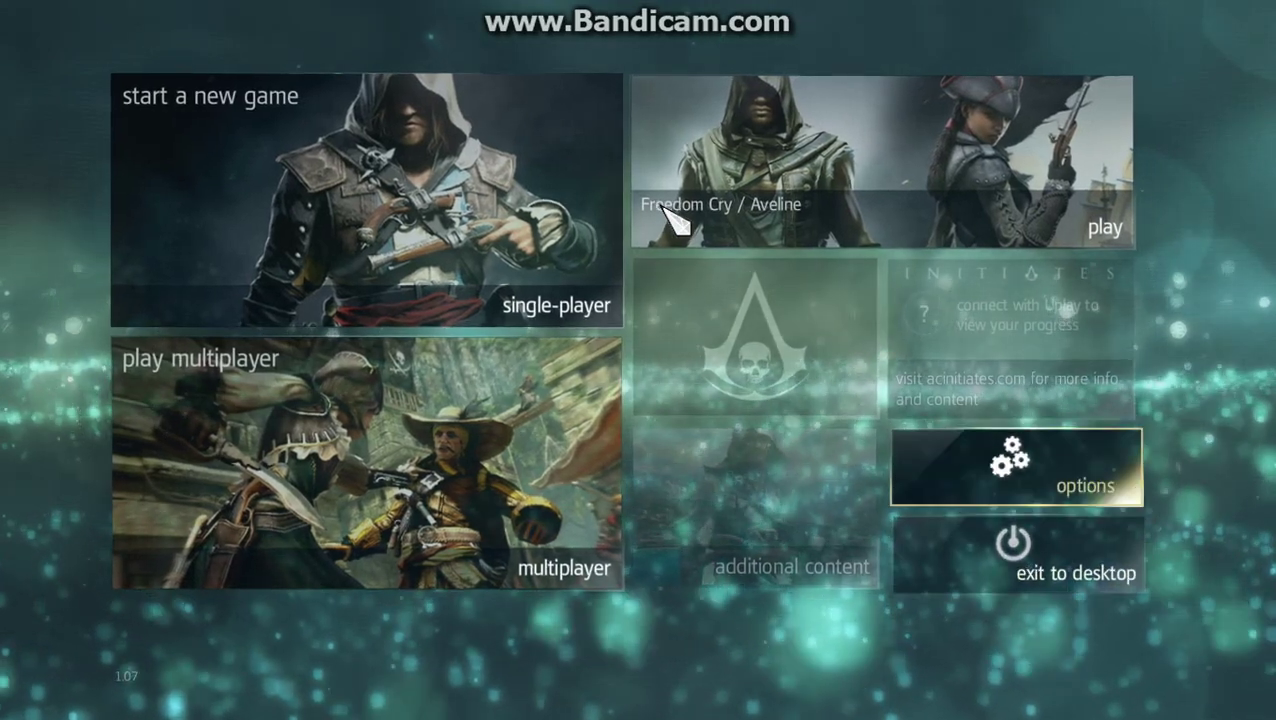
key(Up)
key(Down)
key(Return)
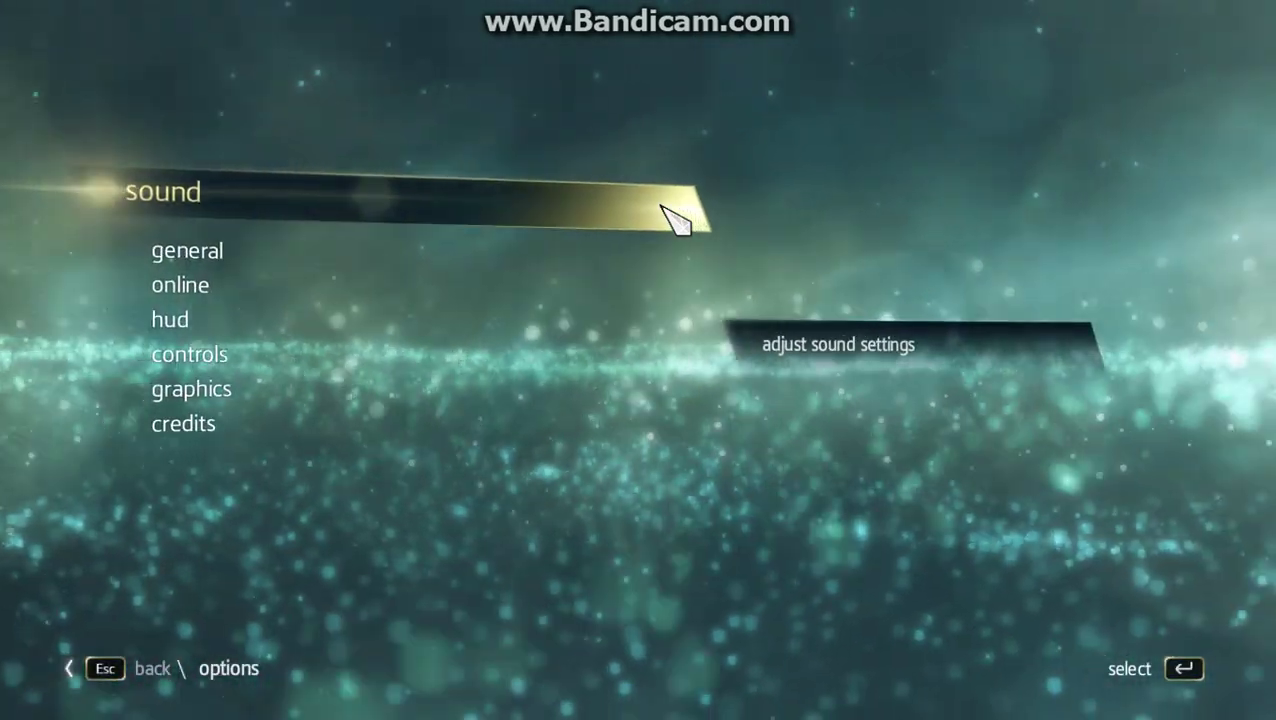
key(Down)
key(Down)
key(Down)
key(Down)
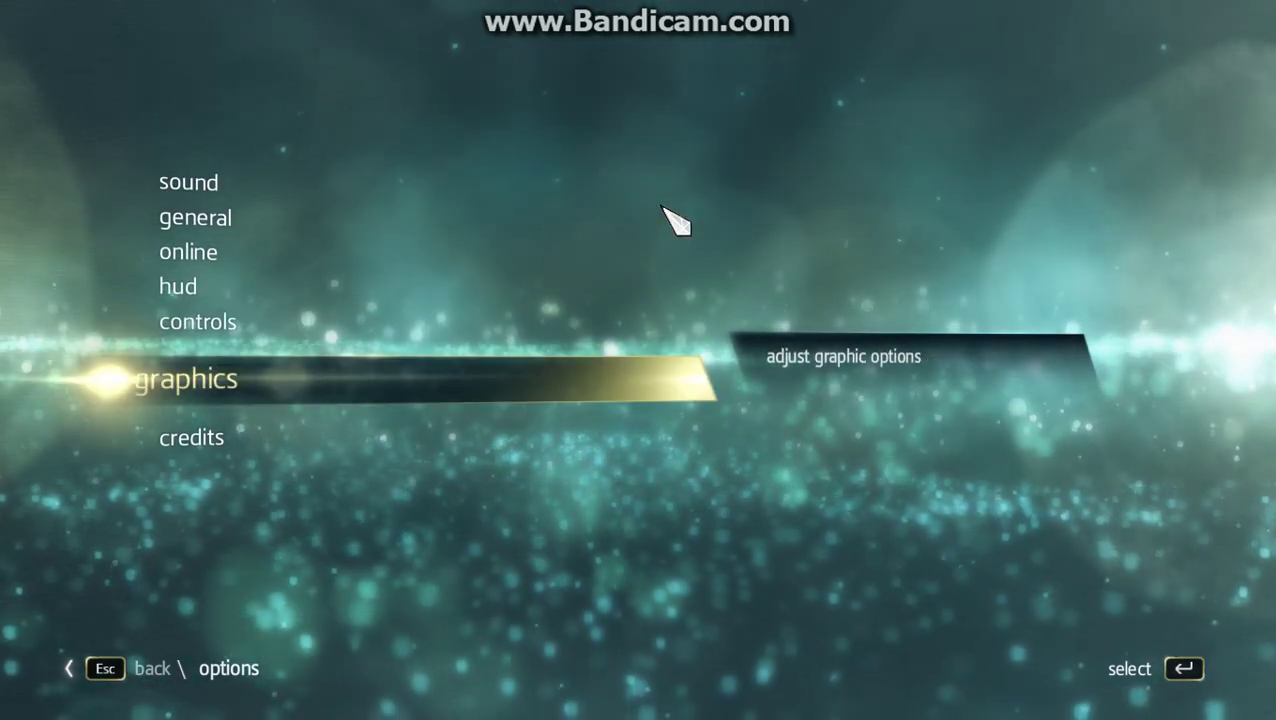
key(Return)
Set the environment quality to very high
key(Down)
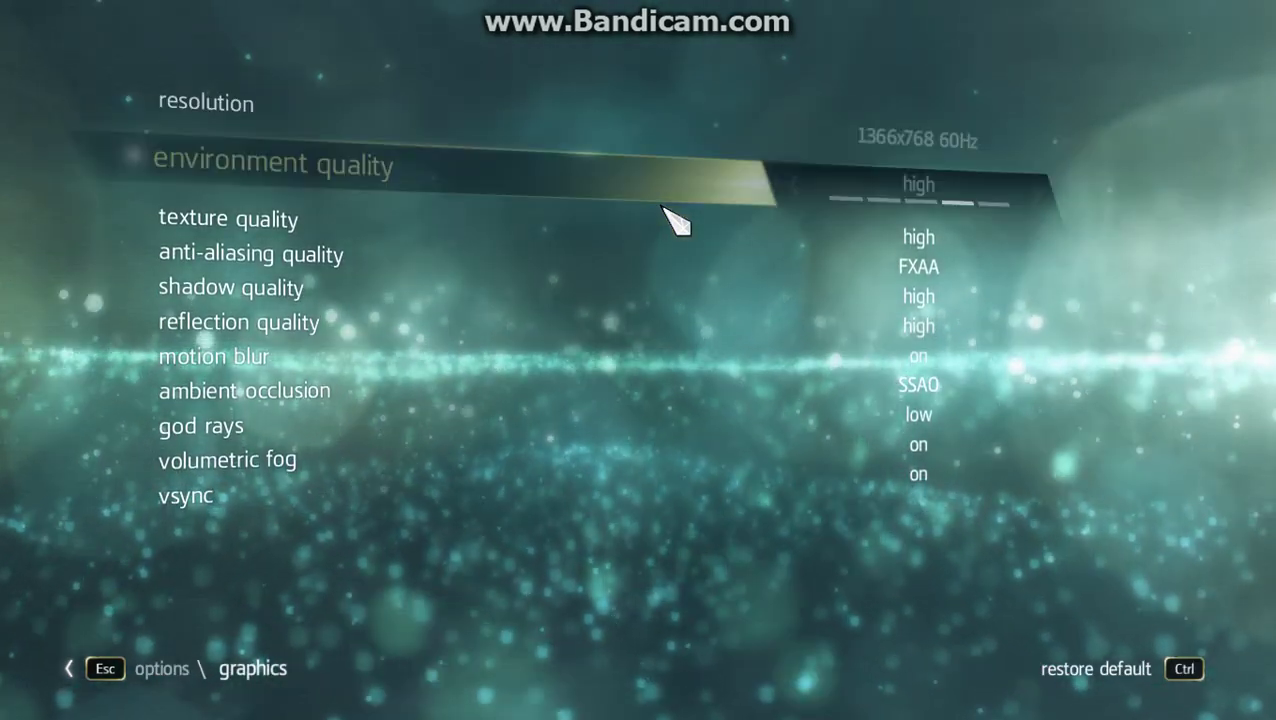
key(Down)
key(Up)
key(Right)
Set the shadow quality to very high, trying soft shadows (medium) along the way
key(Down)
key(Down)
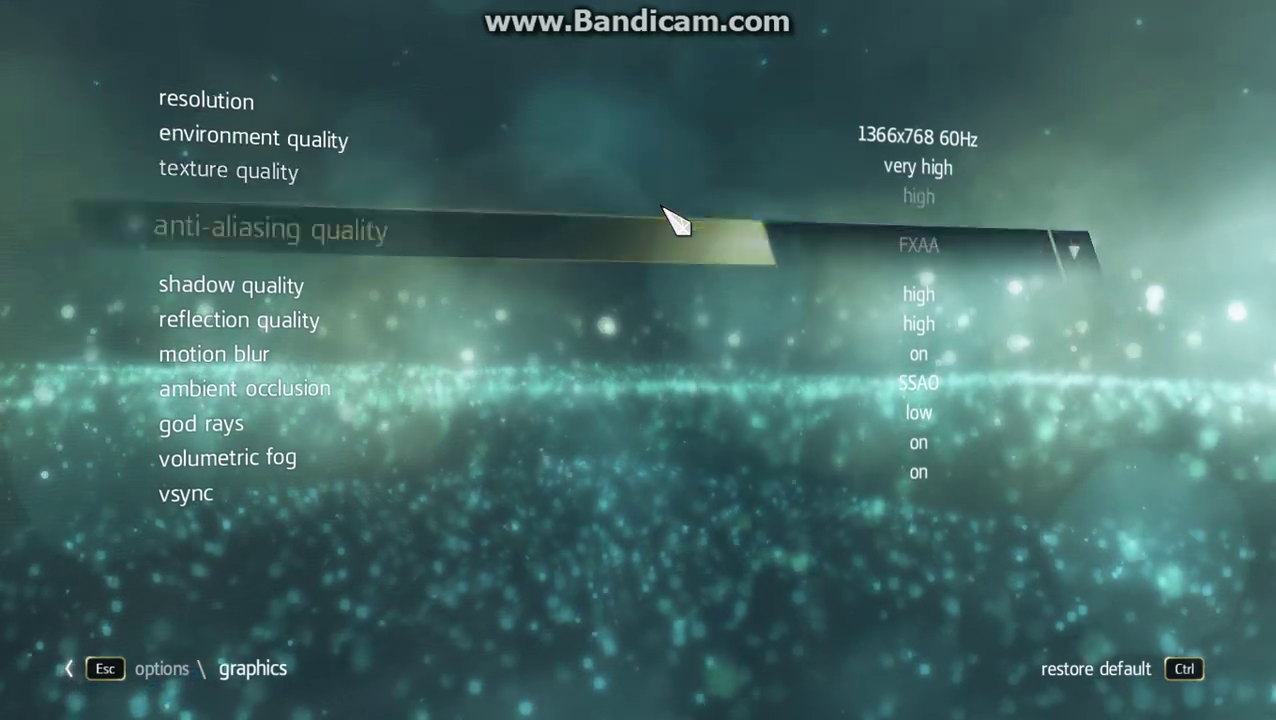
key(Down)
key(Right)
key(Right)
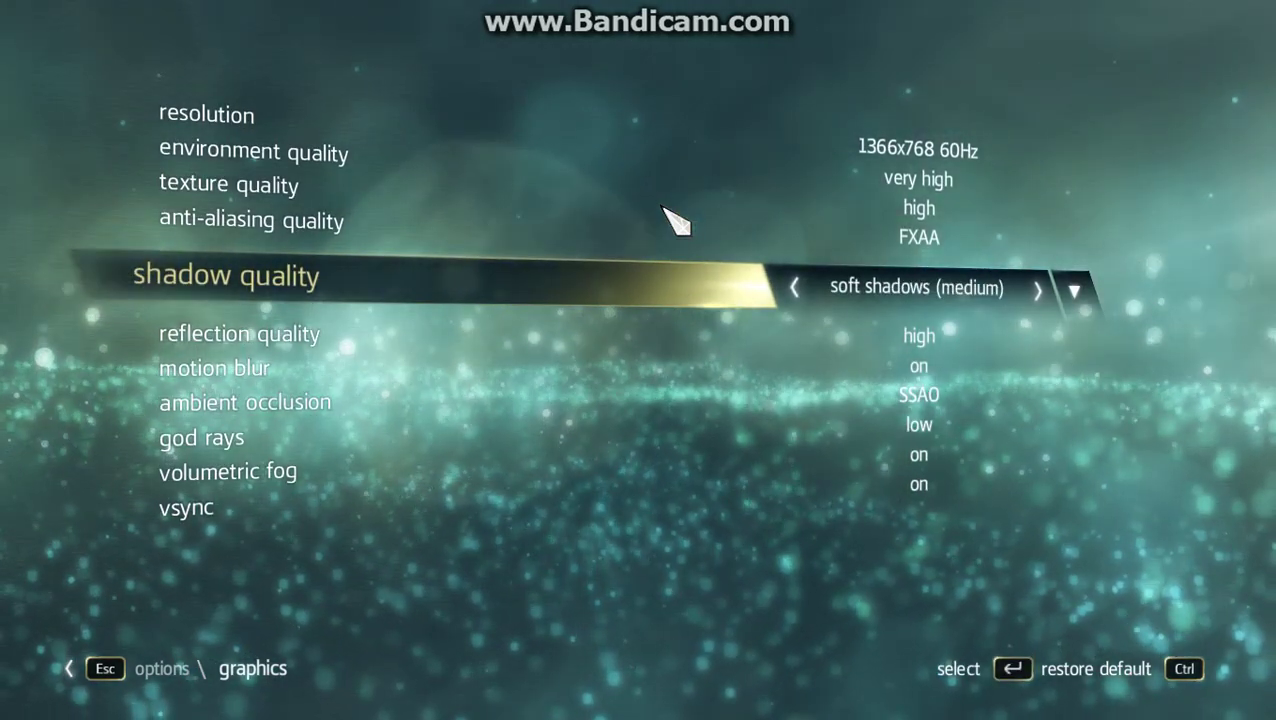
key(Left)
key(Left)
key(Down)
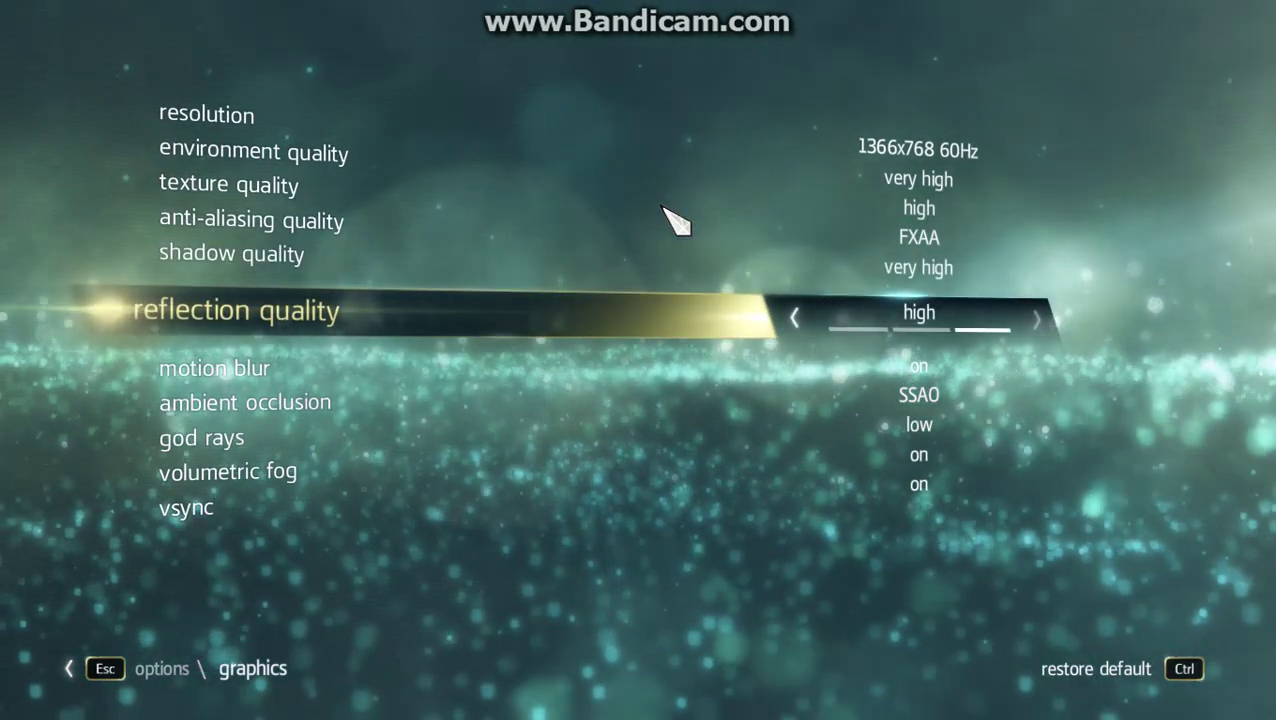
Set god rays to high and go through the remaining graphics options down to vsync
key(Down)
key(Down)
key(Down)
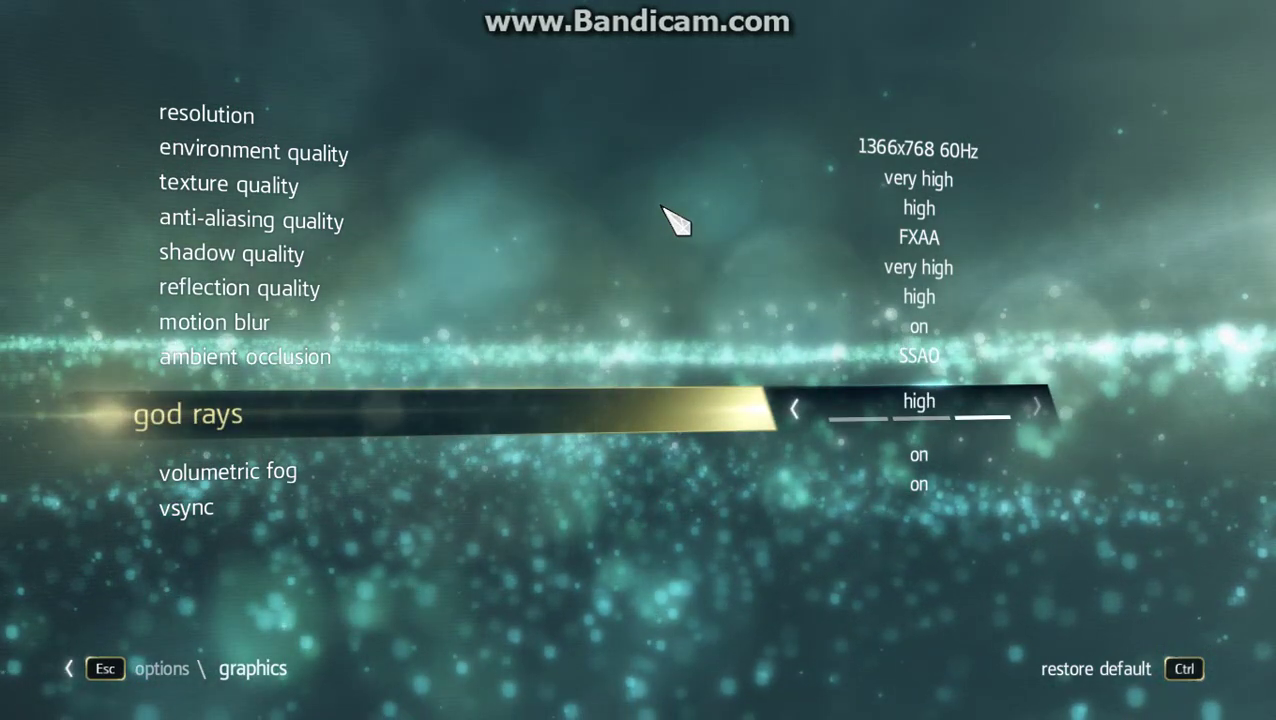
key(Down)
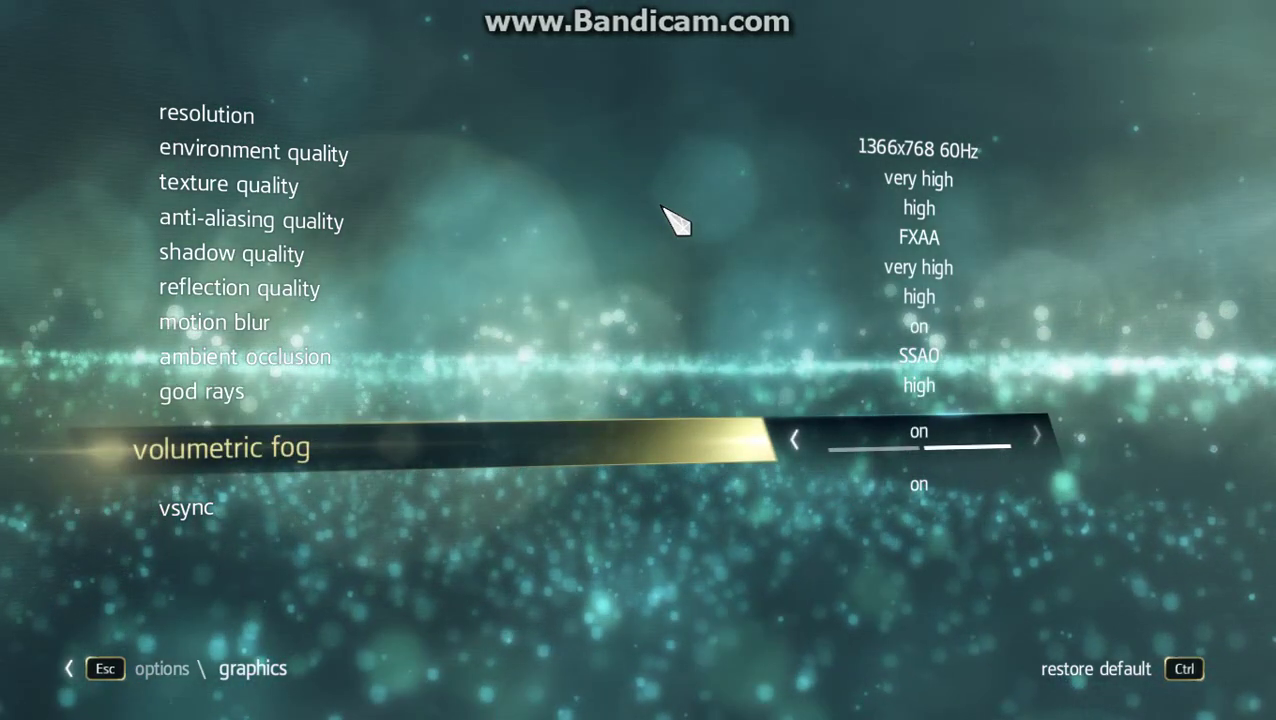
key(Down)
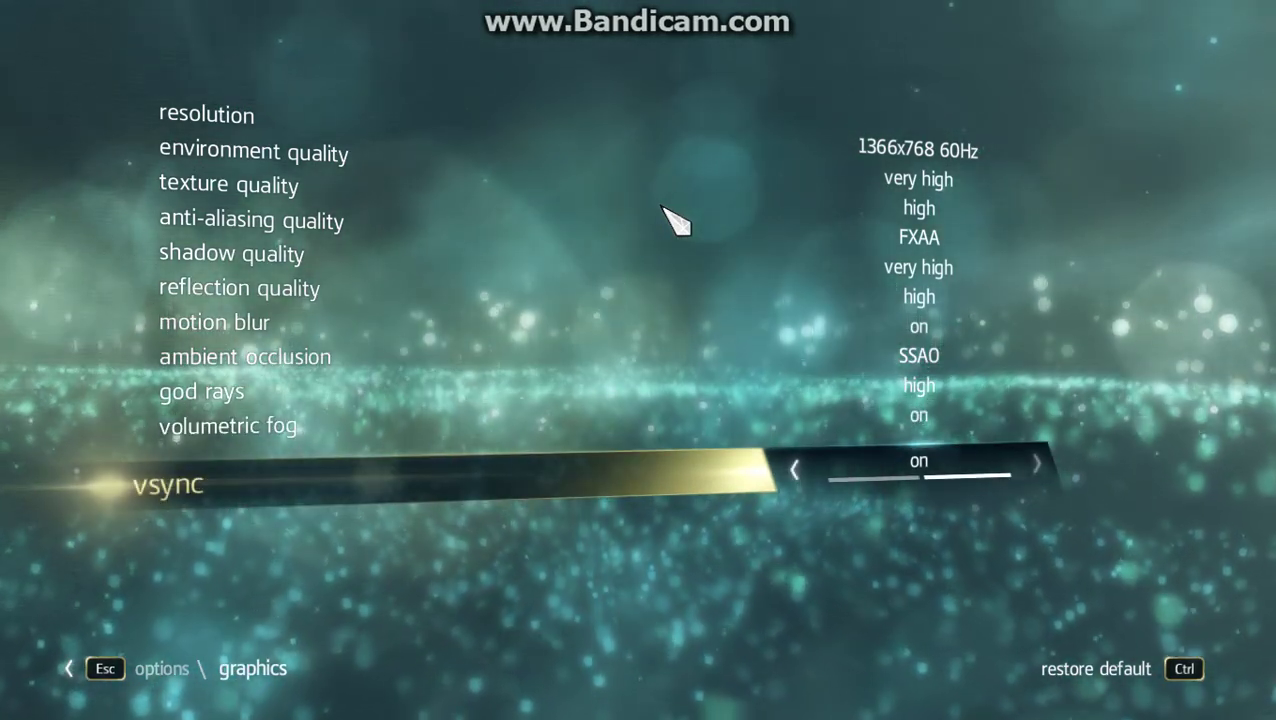